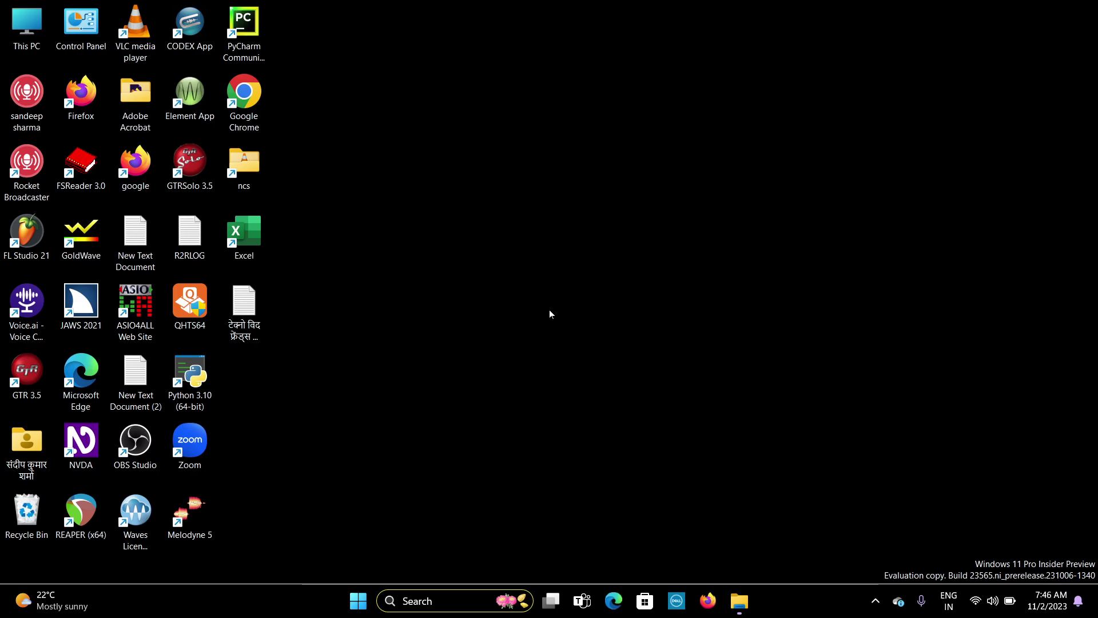
# - Refresh the Windows desktop
pyautogui.press('Tab')
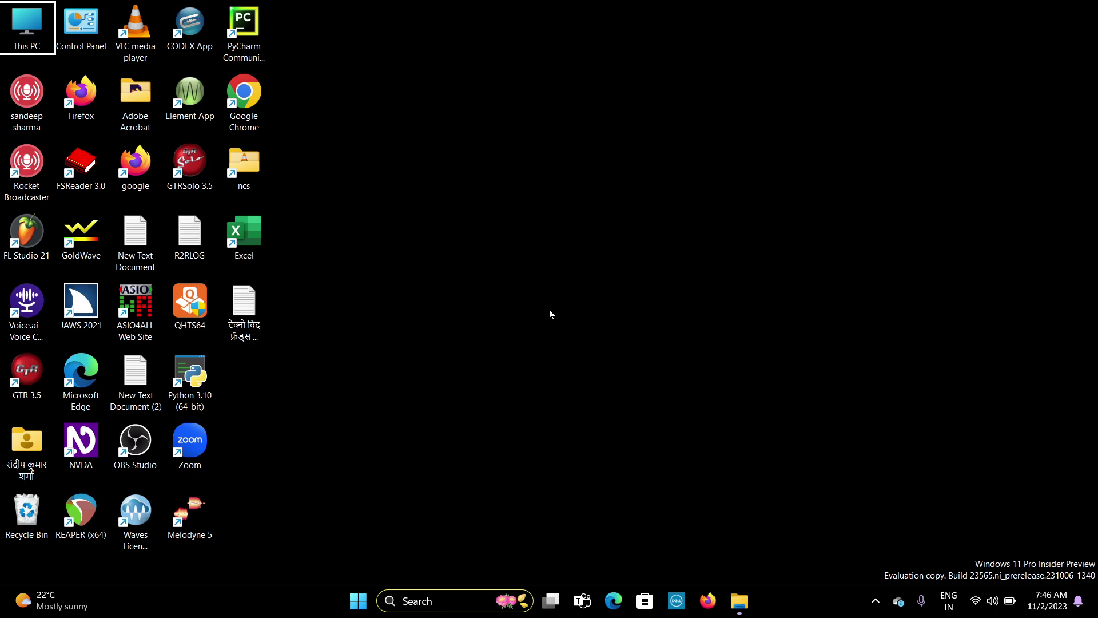
pyautogui.rightClick(831, 3)
pyautogui.press('Down')
pyautogui.press('Down')
pyautogui.press('Down')
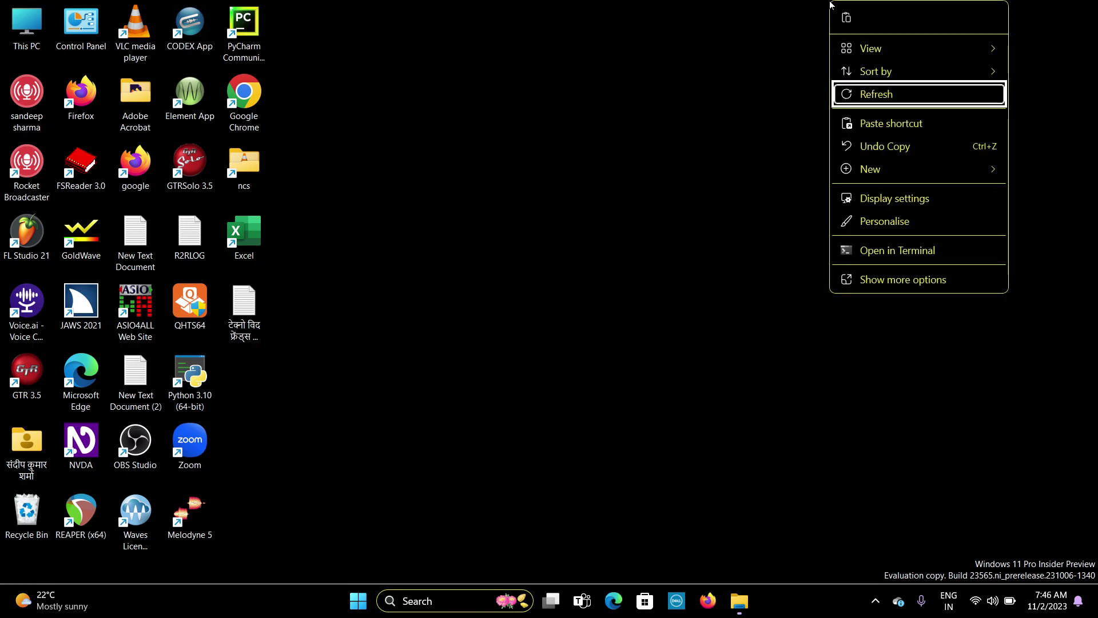
pyautogui.press('Return')
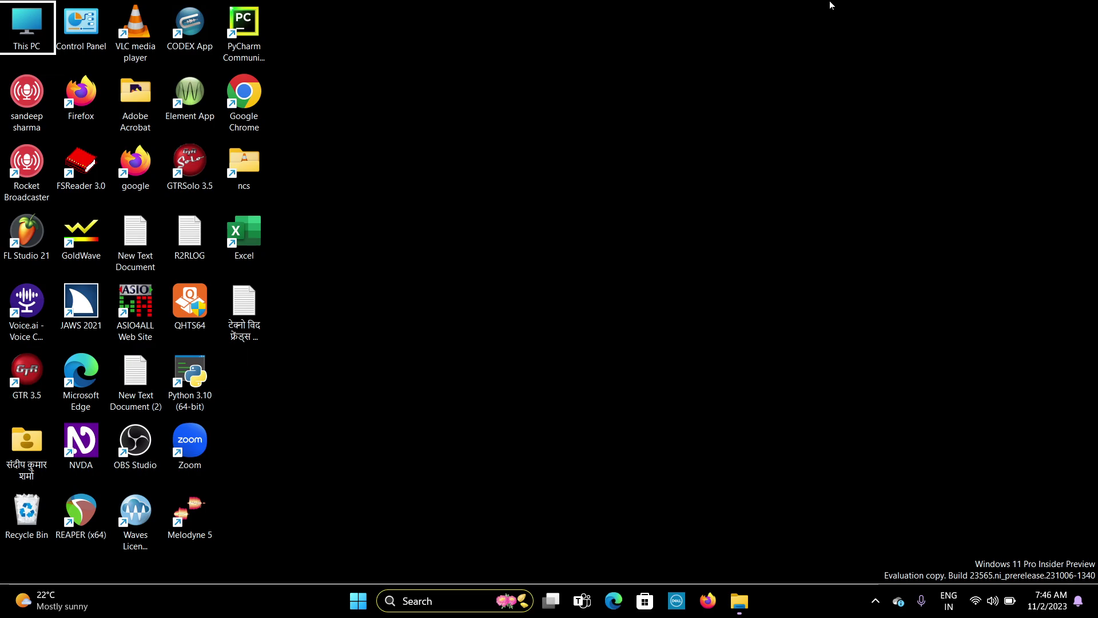
# - Review the commands available for the empty desktop area, including New and Open in Terminal, and refresh the desktop a second time
pyautogui.rightClick(1062, 5)
pyautogui.press('Down')
pyautogui.press('Down')
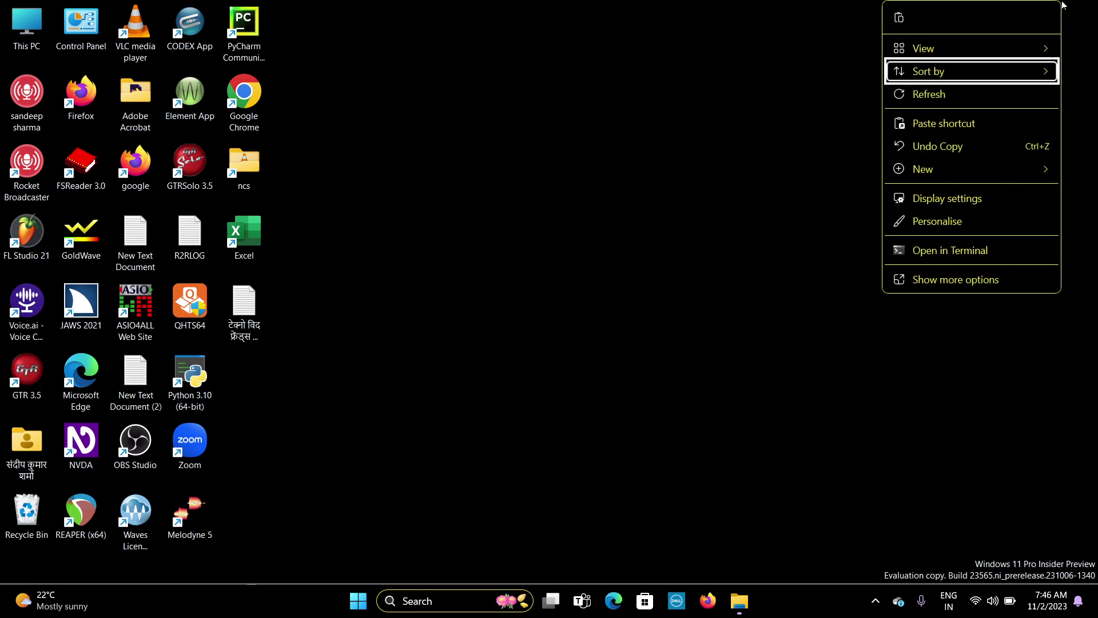
pyautogui.press('Up')
pyautogui.press('Up')
pyautogui.press('Up')
pyautogui.press('Down')
pyautogui.press('Down')
pyautogui.press('Up')
pyautogui.press('Up')
pyautogui.press('Up')
pyautogui.press('Up')
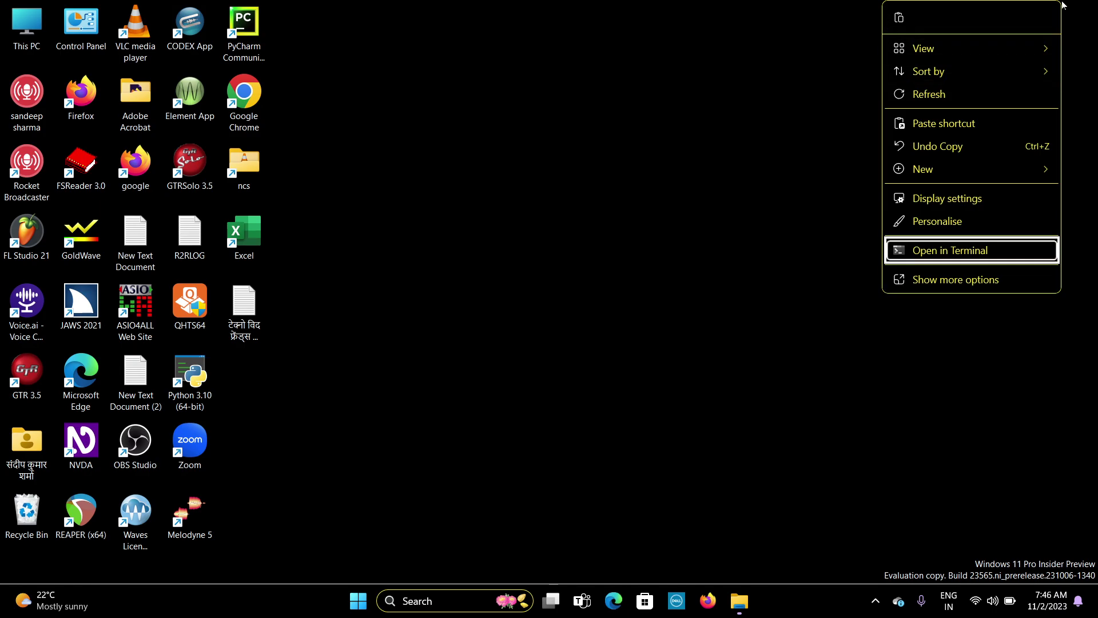
pyautogui.press('Up')
pyautogui.press('Up')
pyautogui.press('Up')
pyautogui.press('Up')
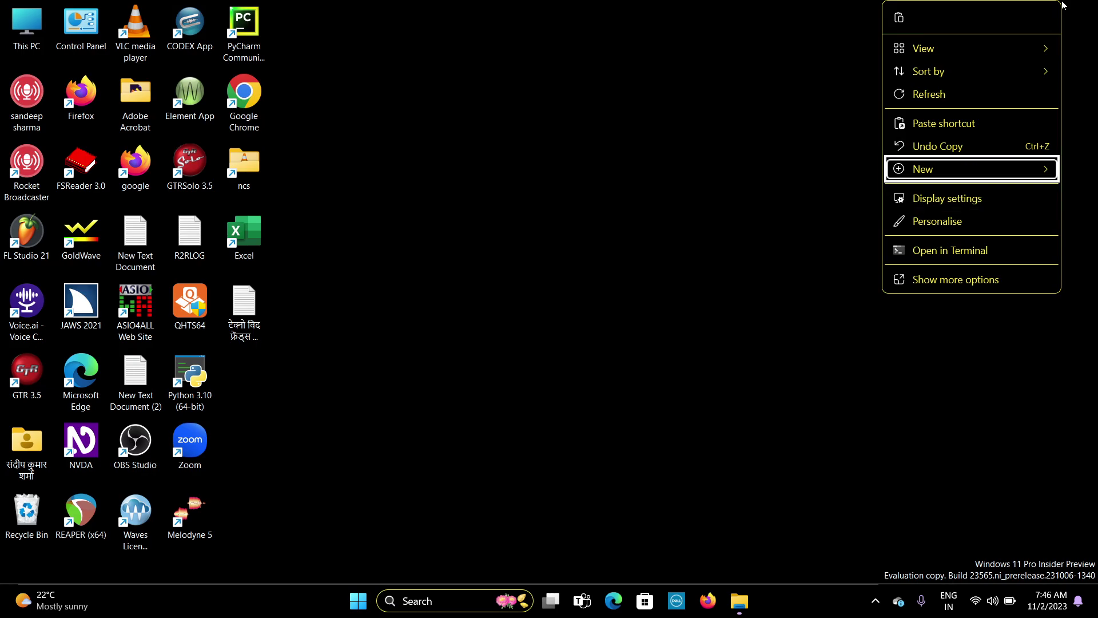
pyautogui.press('Up')
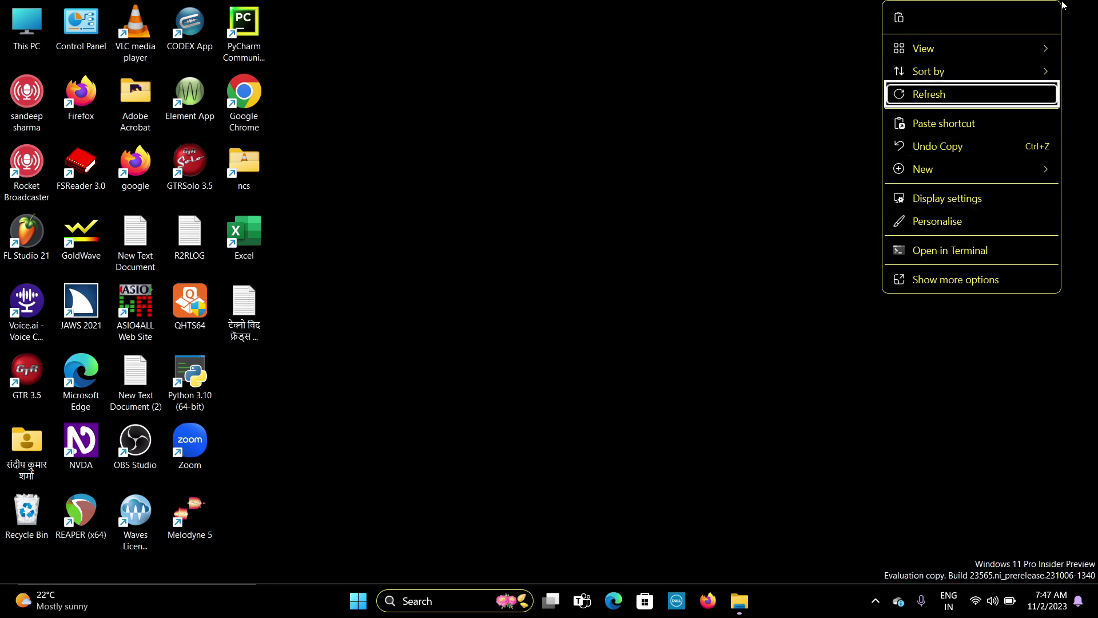
pyautogui.press('Return')
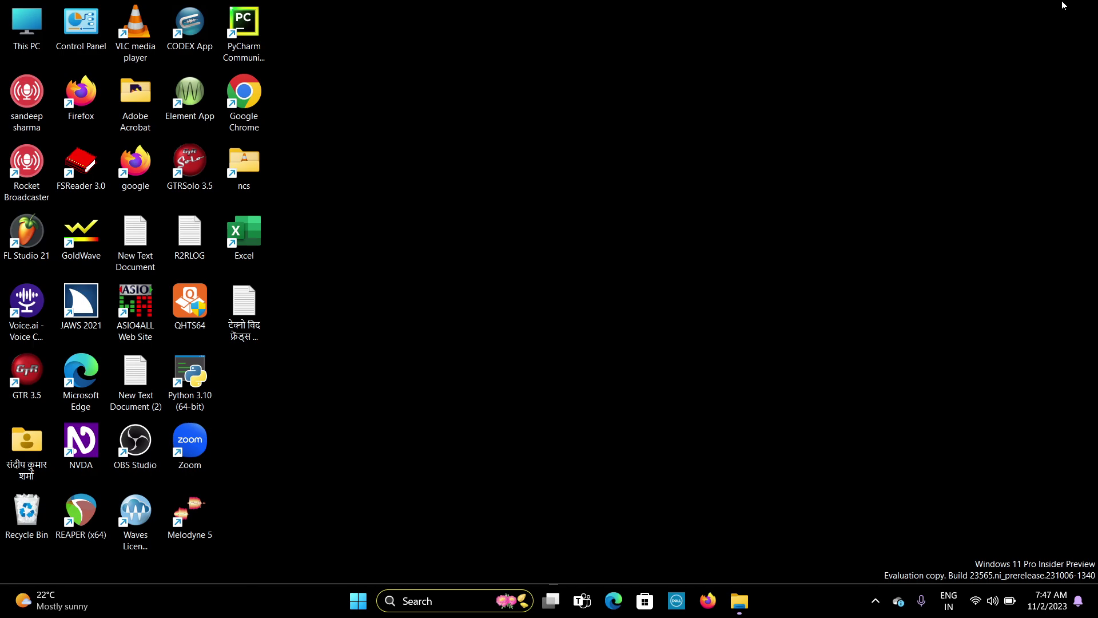
# - Switch to Windows Settings and open the Narrator page from the Vision section of Accessibility
pyautogui.press('super+u')
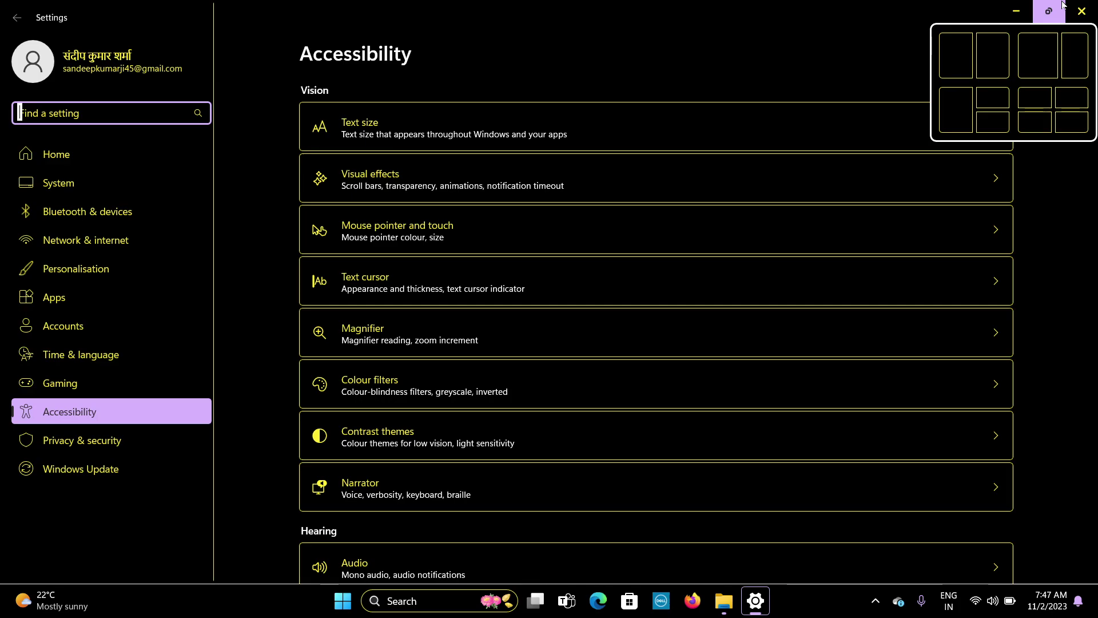
pyautogui.press('Tab')
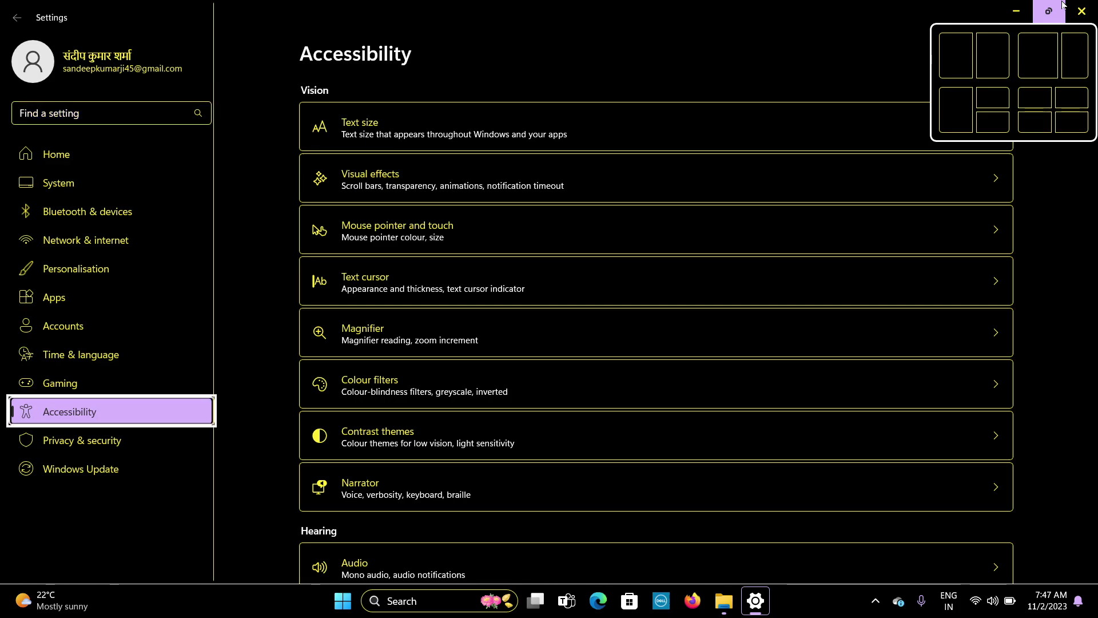
pyautogui.press('Tab')
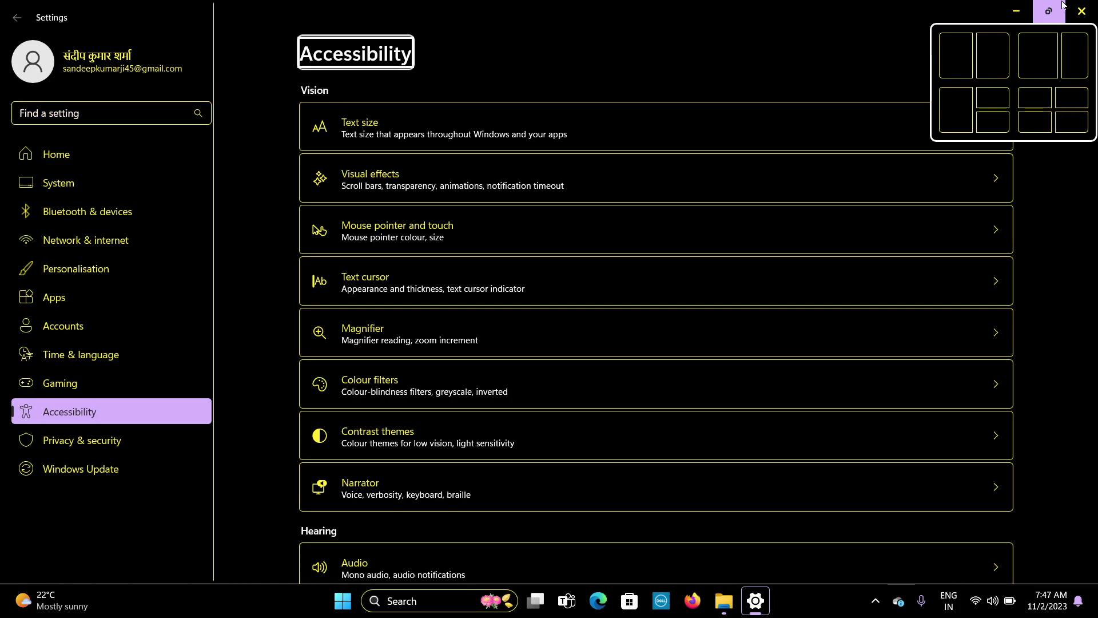
pyautogui.press('Tab')
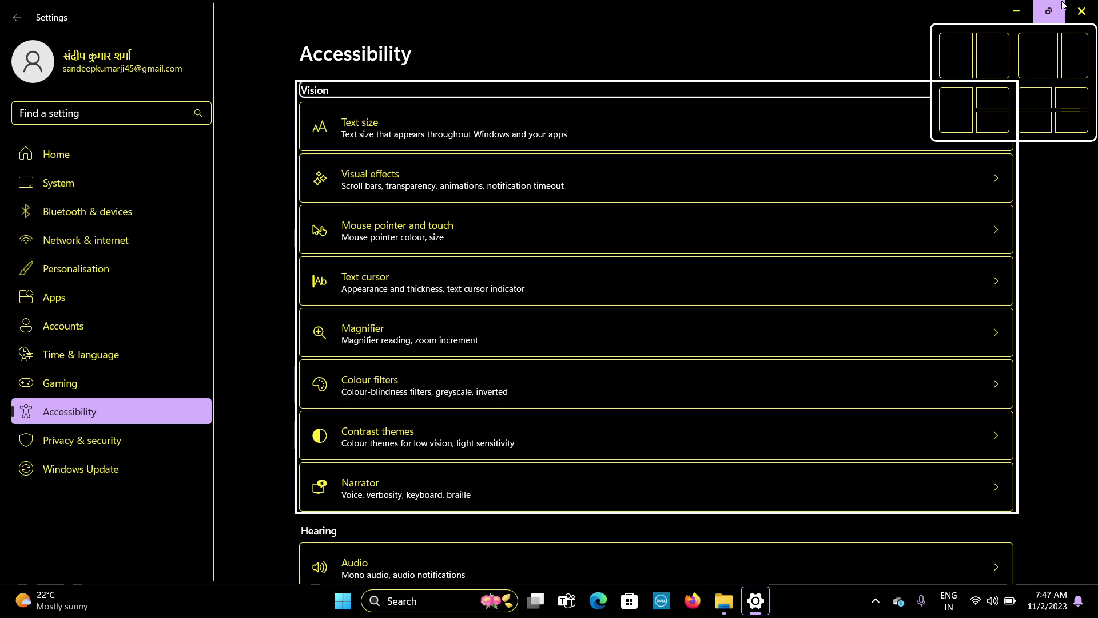
pyautogui.press('Tab')
pyautogui.press('Tab')
pyautogui.press('Tab')
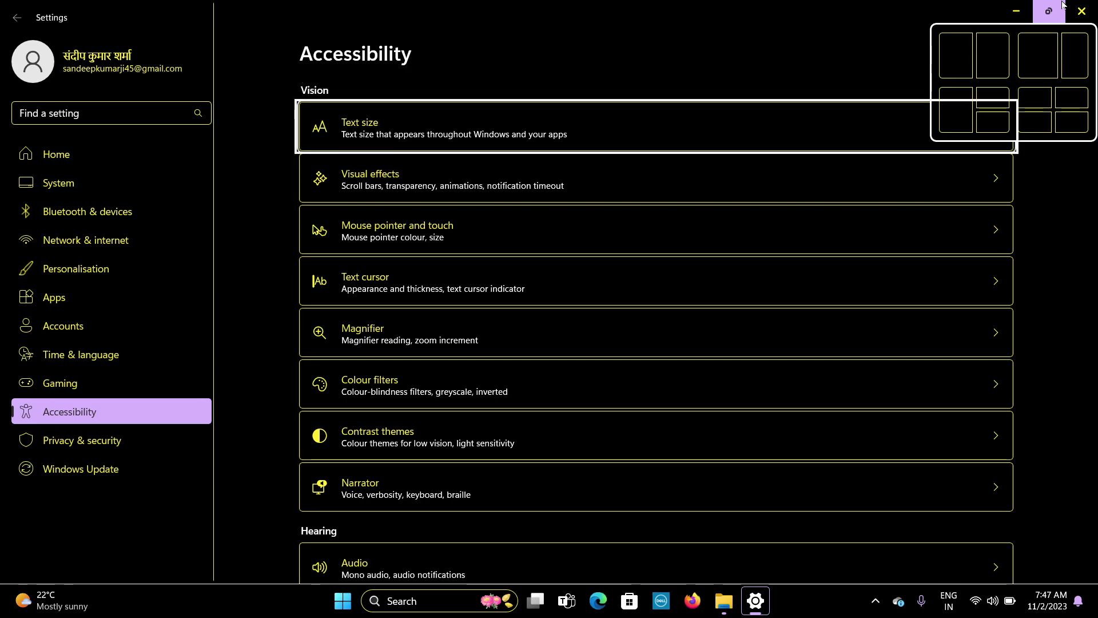
pyautogui.press('Tab')
pyautogui.press('Tab')
pyautogui.press('Tab')
pyautogui.press('Tab')
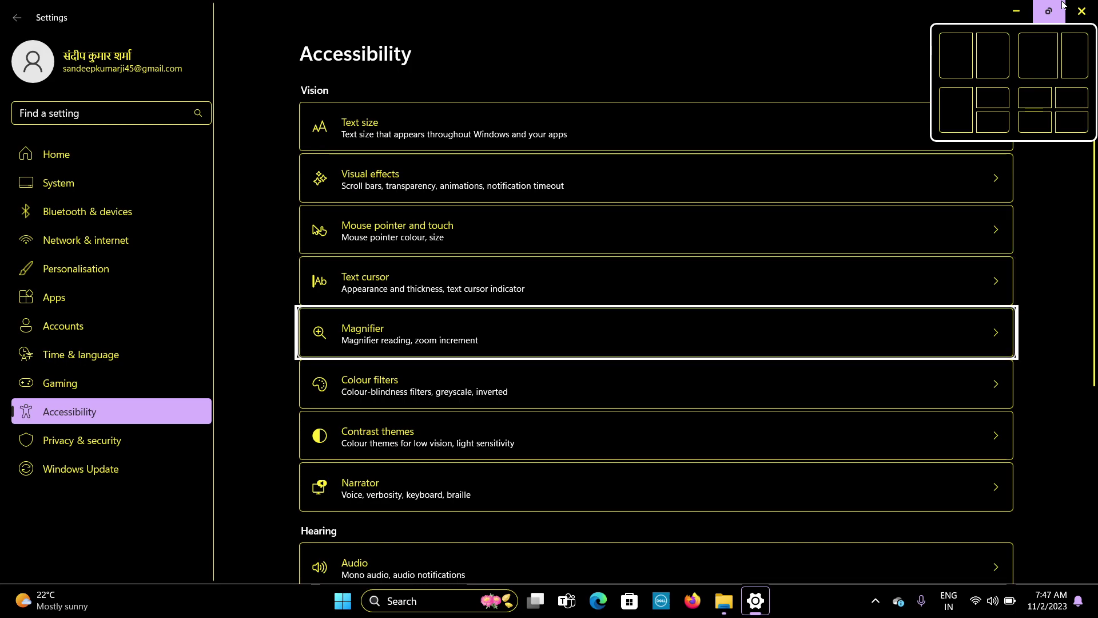
pyautogui.press('Tab')
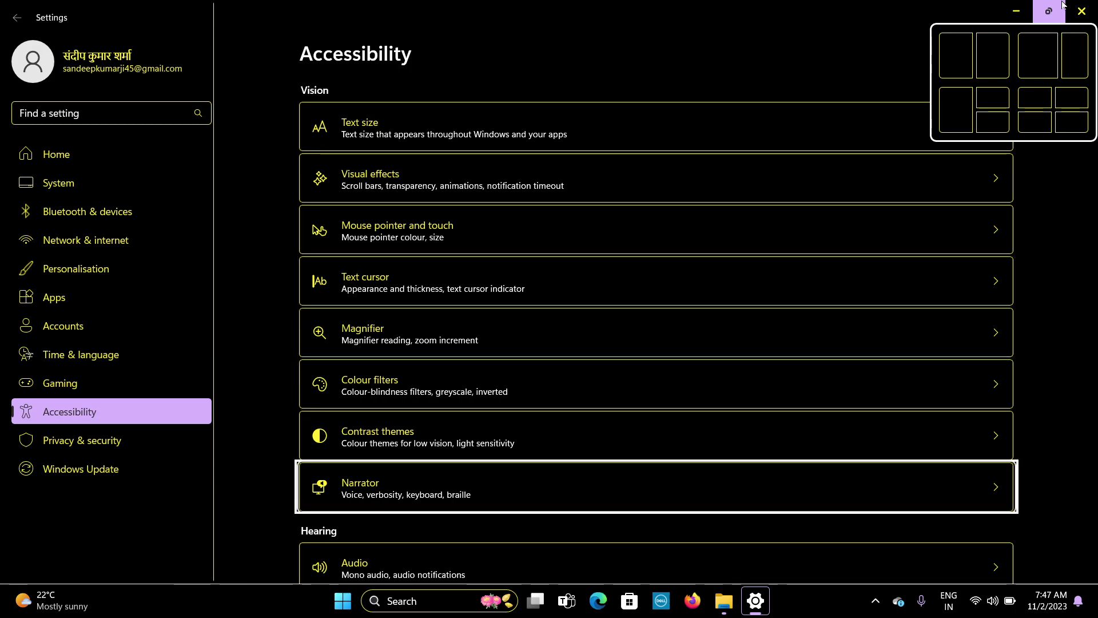
pyautogui.press('Return')
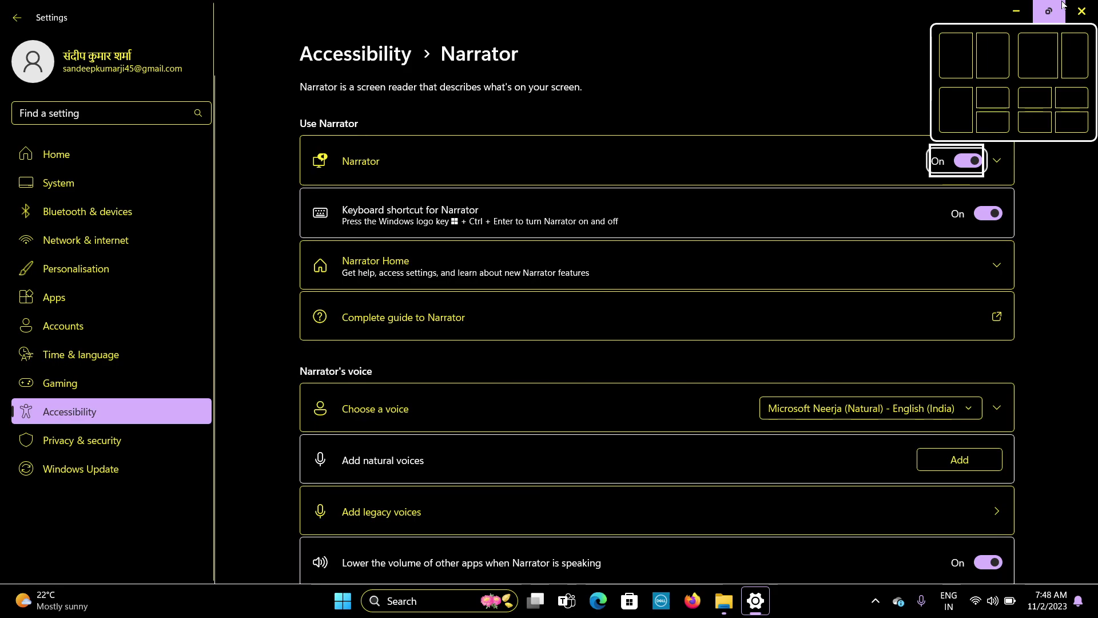
# - Examine the Use Narrator options: the Narrator switch, its keyboard shortcut, Narrator Home and the complete guide
pyautogui.press('Down')
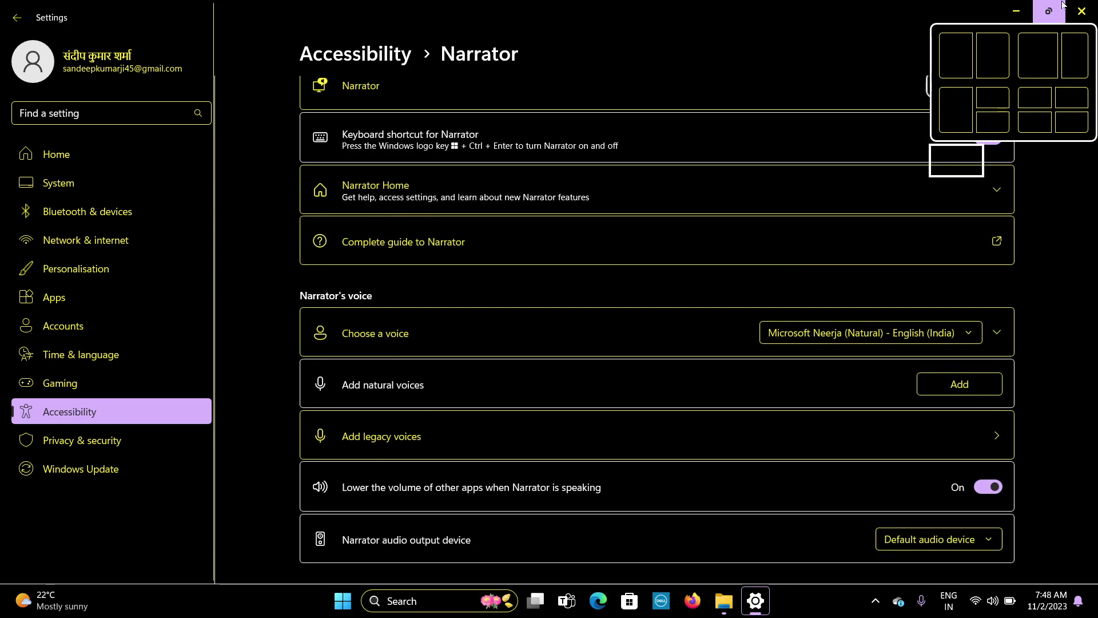
pyautogui.press('Up')
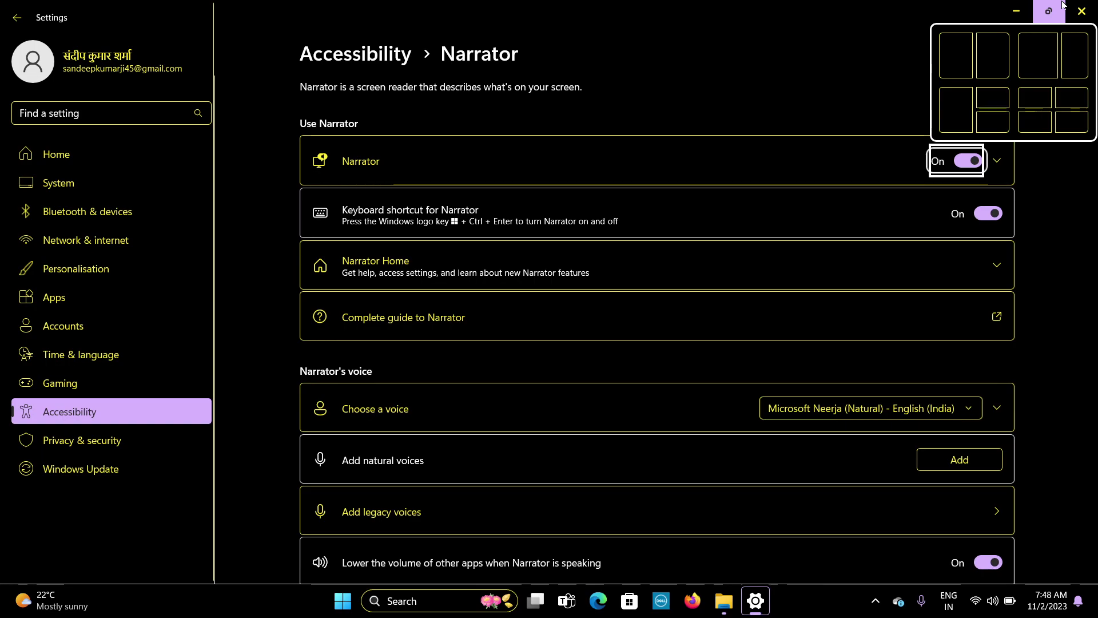
pyautogui.press('Tab')
pyautogui.press('Tab')
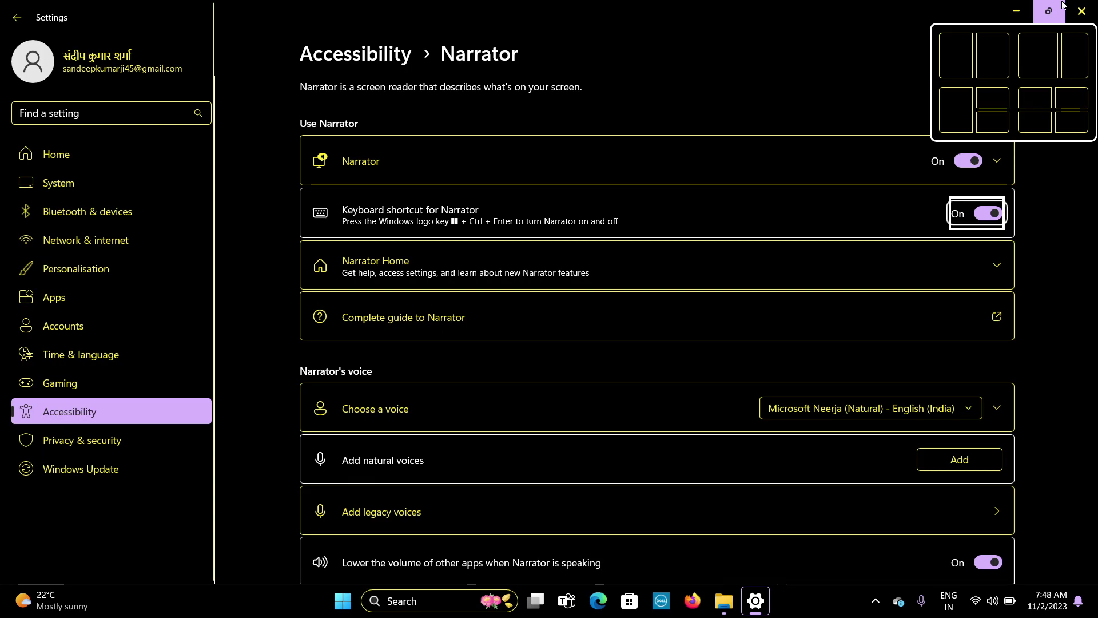
pyautogui.hotkey('shift', 'Tab')
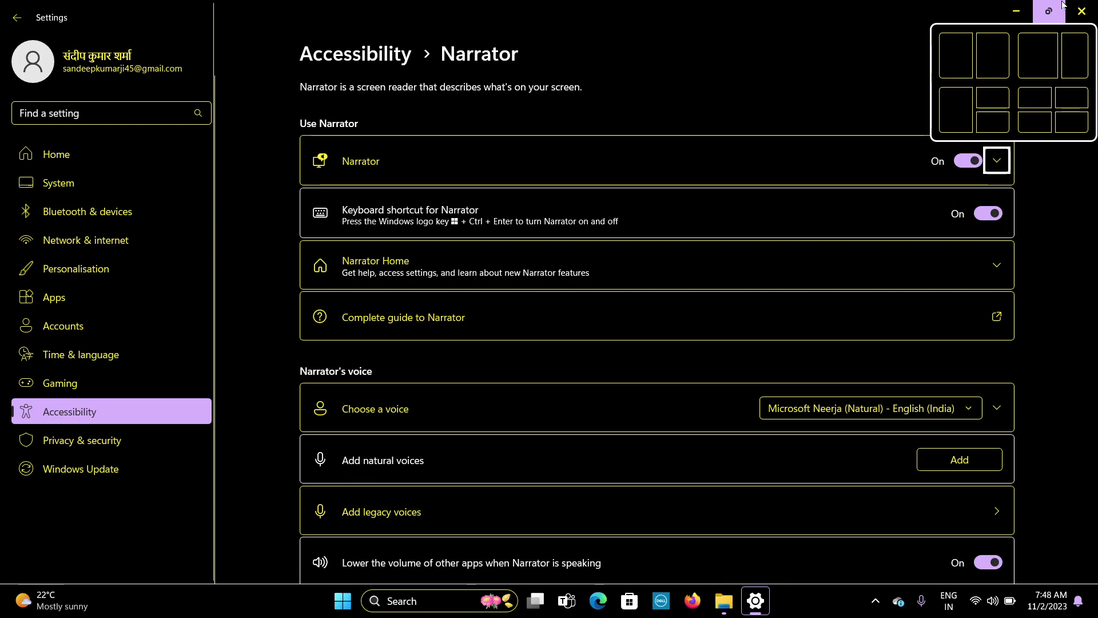
pyautogui.press('Tab')
pyautogui.press('Tab')
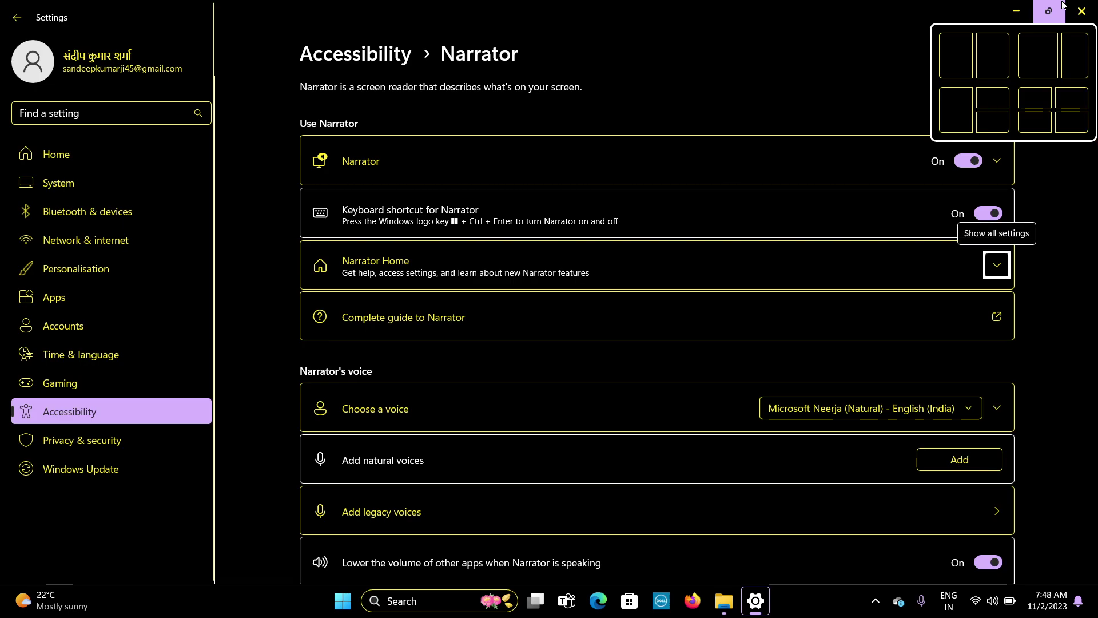
pyautogui.press('Tab')
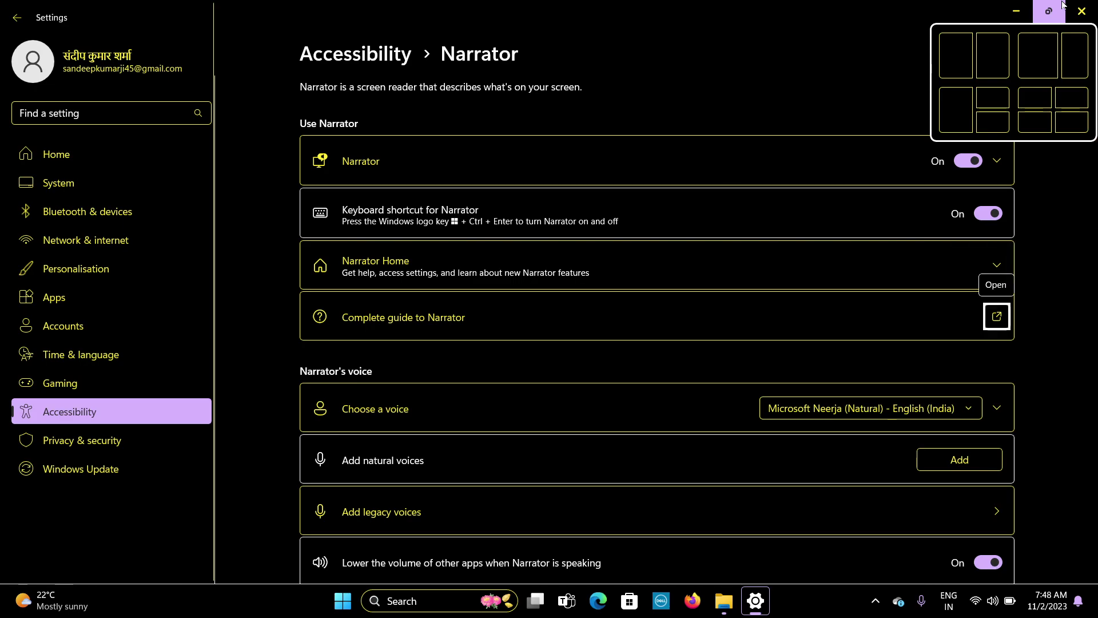
# - Try out the available Narrator voices, including Microsoft David, Kalpana and Zira, and return to Microsoft Neerja (Natural) - English (India)
pyautogui.press('Tab')
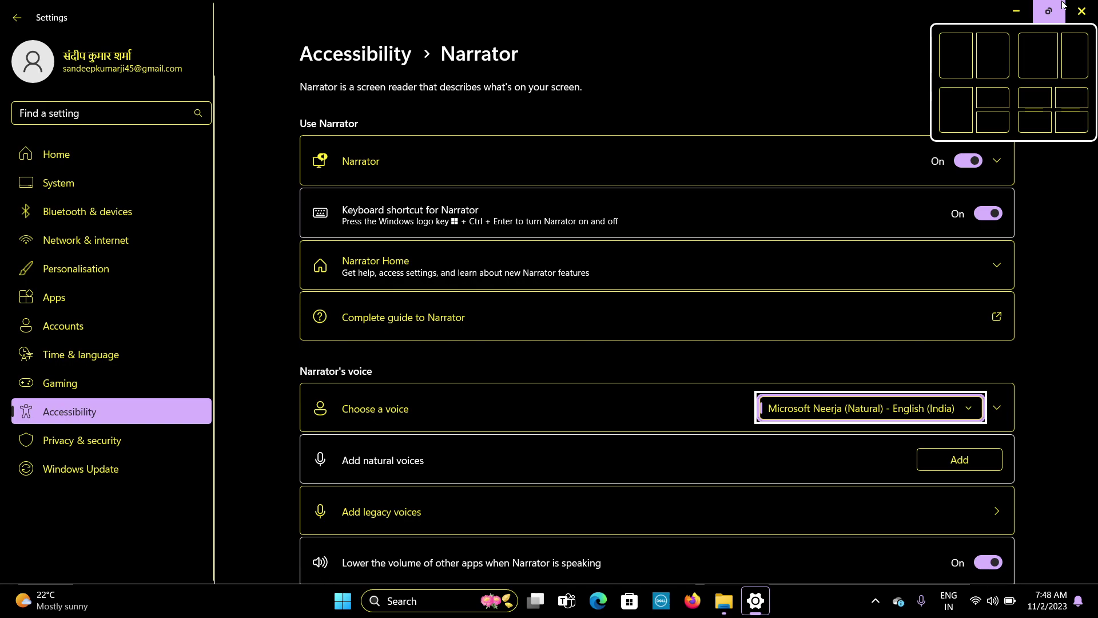
pyautogui.press('Down')
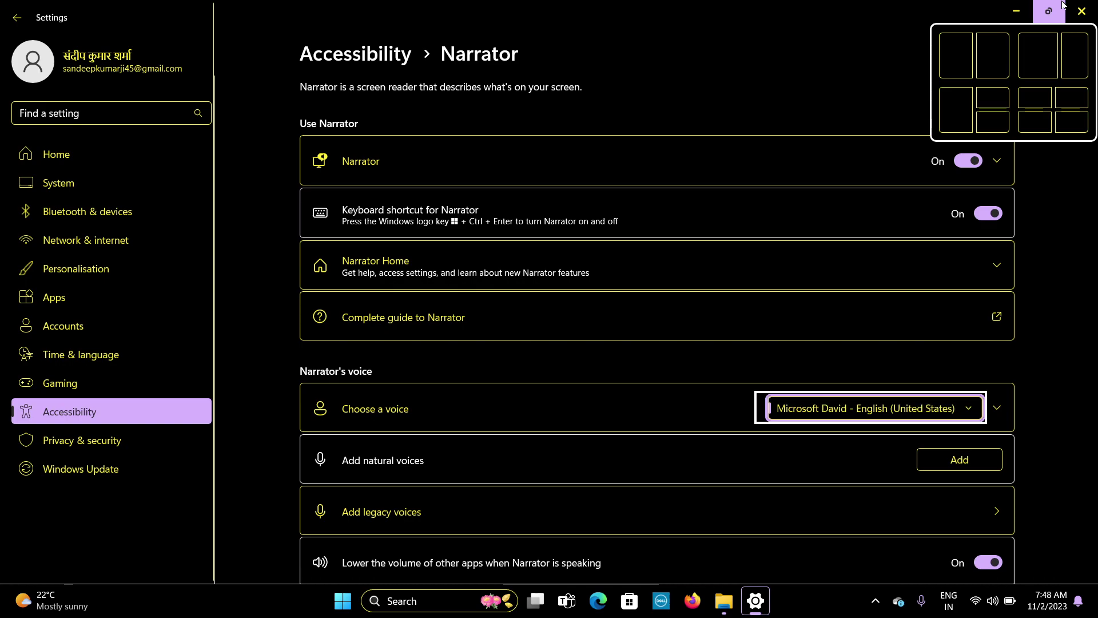
pyautogui.press('Down')
pyautogui.press('Down')
pyautogui.press('Down')
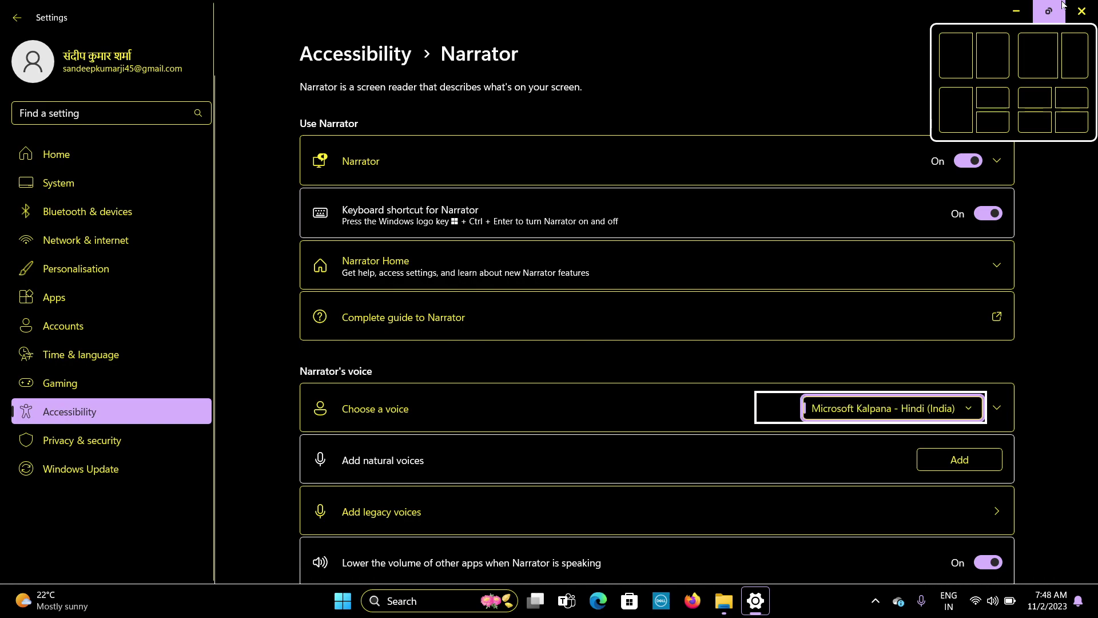
pyautogui.press('Down')
pyautogui.press('Down')
pyautogui.press('Down')
pyautogui.press('Down')
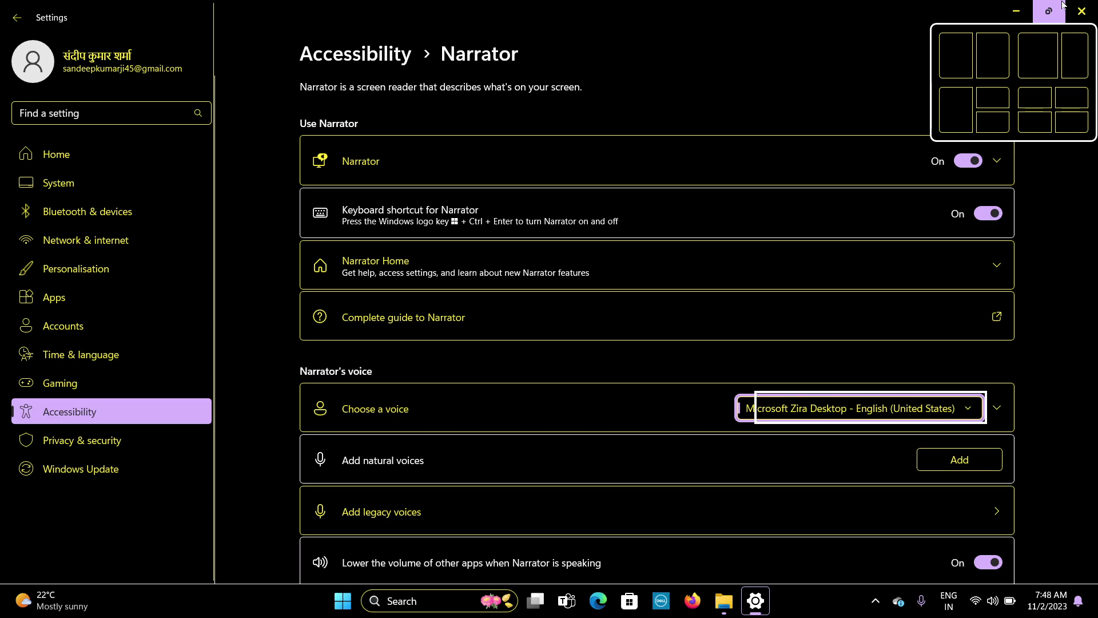
pyautogui.press('Down')
pyautogui.press('Down')
pyautogui.press('Down')
pyautogui.press('Down')
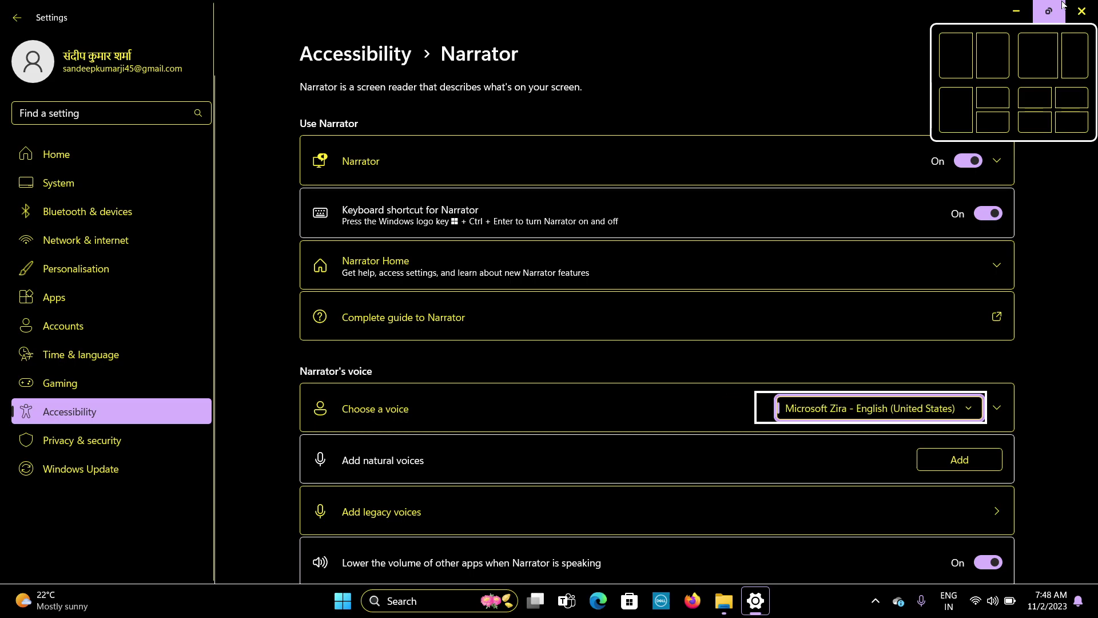
pyautogui.press('Down')
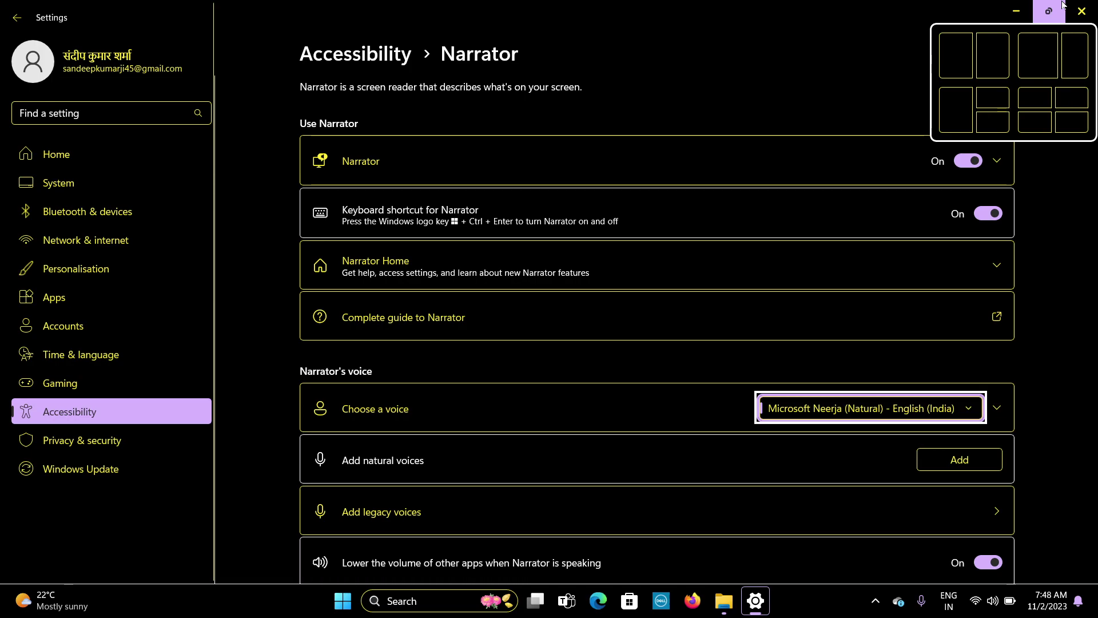
# - Expand the detailed settings of the chosen Narrator voice and set its speed to 9
pyautogui.press('Tab')
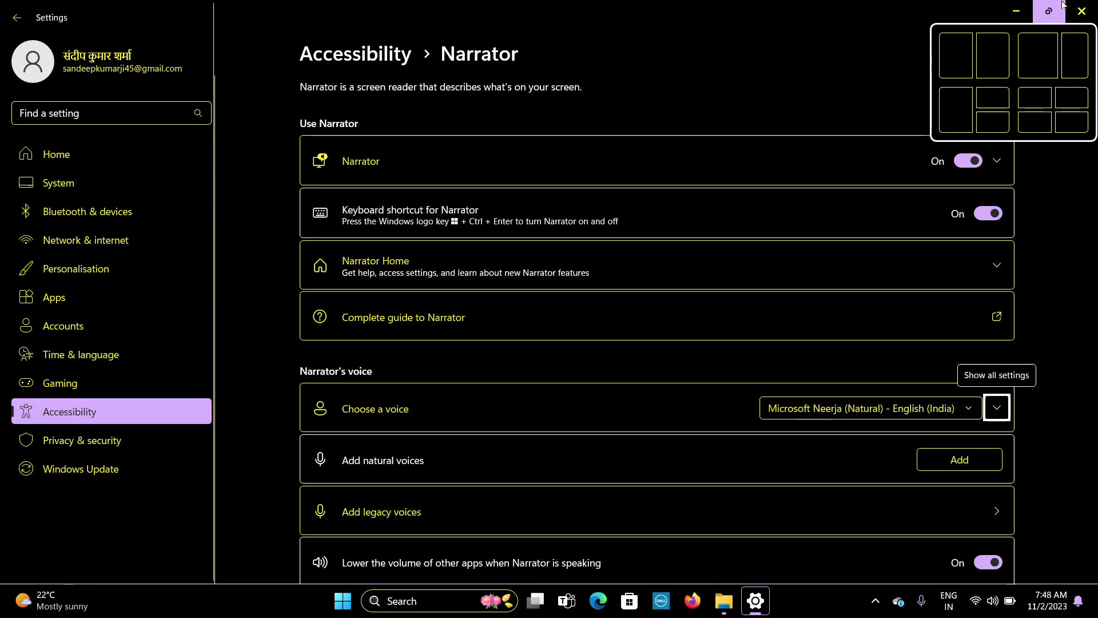
pyautogui.press('Return')
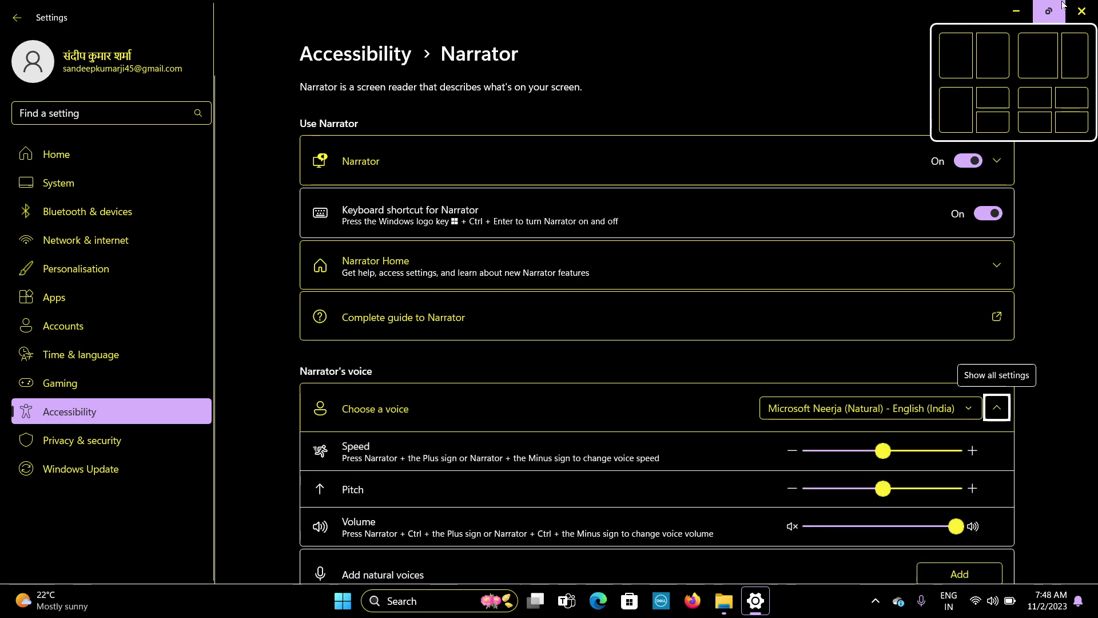
pyautogui.press('Tab')
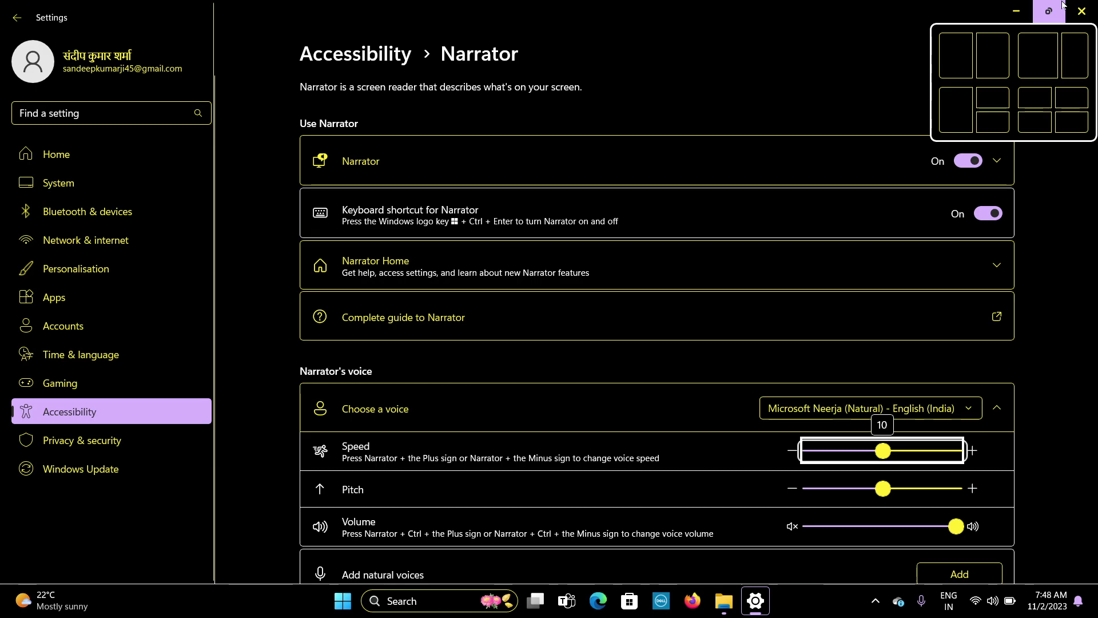
pyautogui.press('Left')
pyautogui.press('Left')
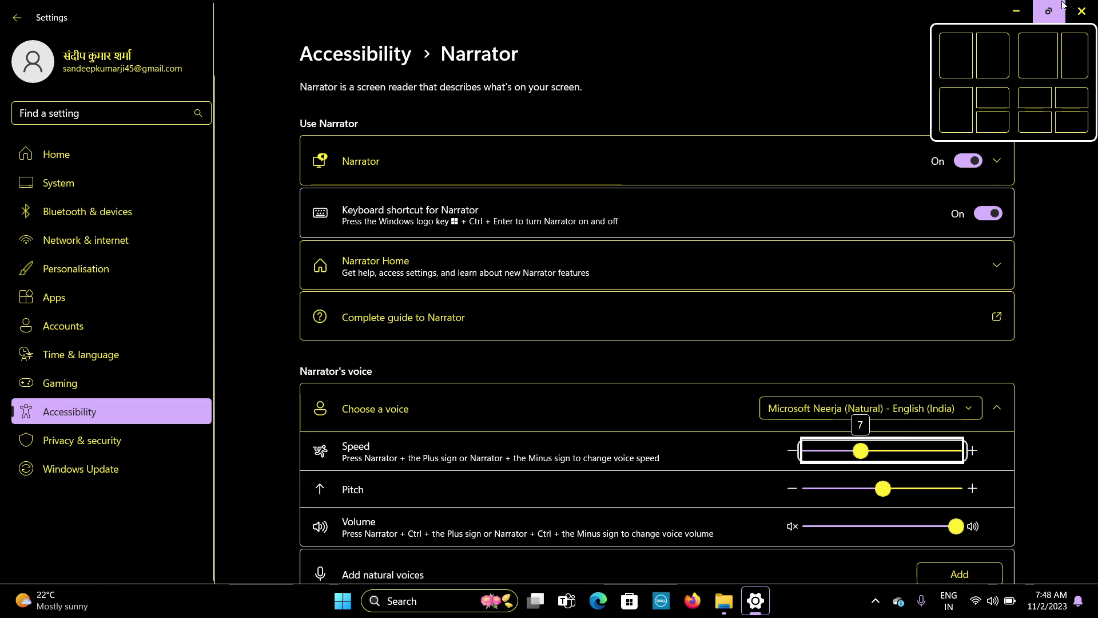
pyautogui.press('Right')
pyautogui.press('Right')
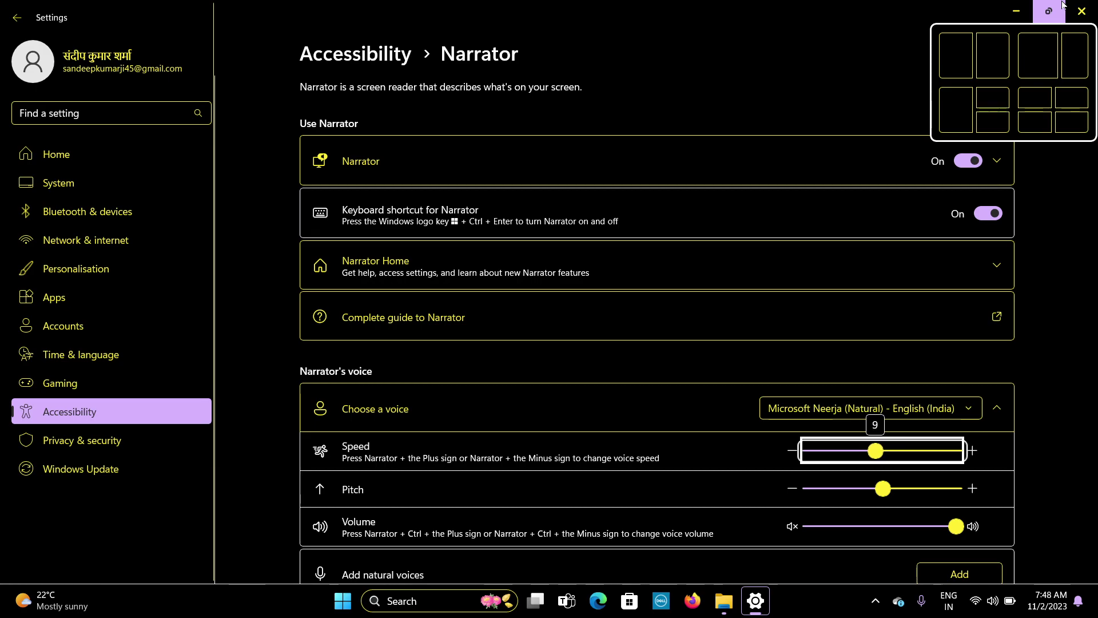
# - Set the Narrator voice's pitch to 14
pyautogui.press('Tab')
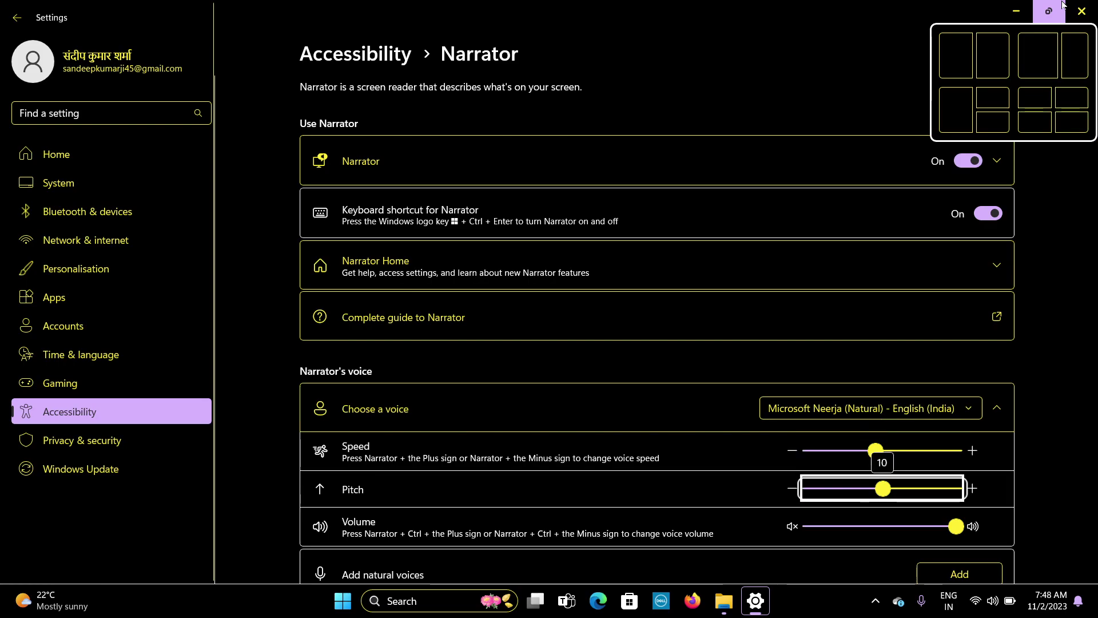
pyautogui.press('Right')
pyautogui.press('Right')
pyautogui.press('Right')
pyautogui.press('Right')
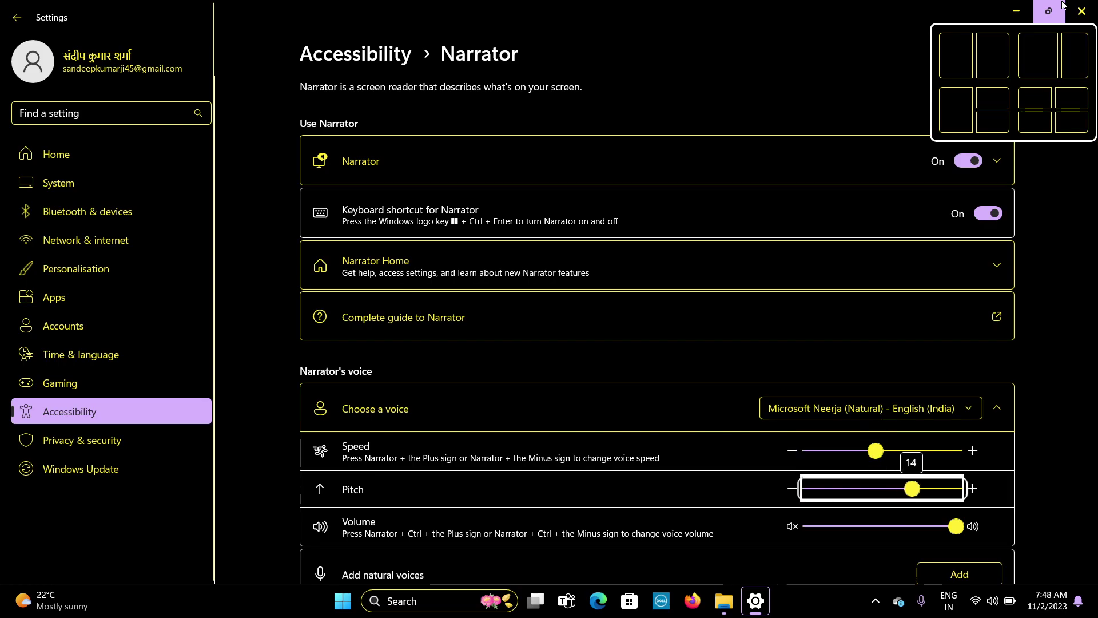
# - Try a pitch of 17 for the Narrator voice, and lower it to 15
pyautogui.press('Right')
pyautogui.press('Right')
pyautogui.press('Right')
pyautogui.press('Right')
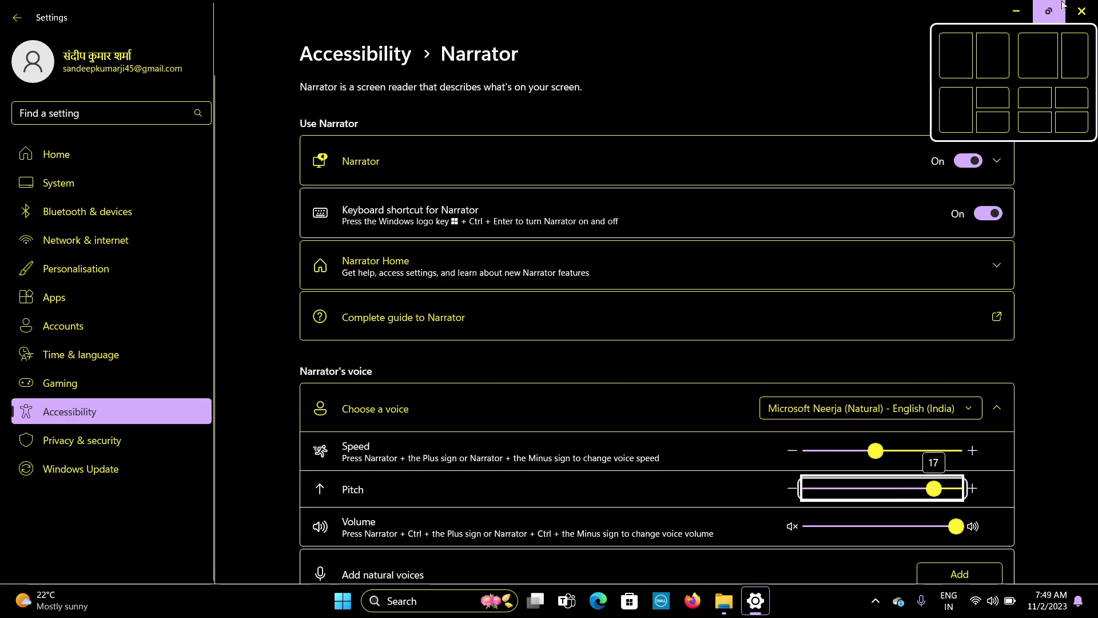
pyautogui.press('Left')
pyautogui.press('Left')
pyautogui.press('Left')
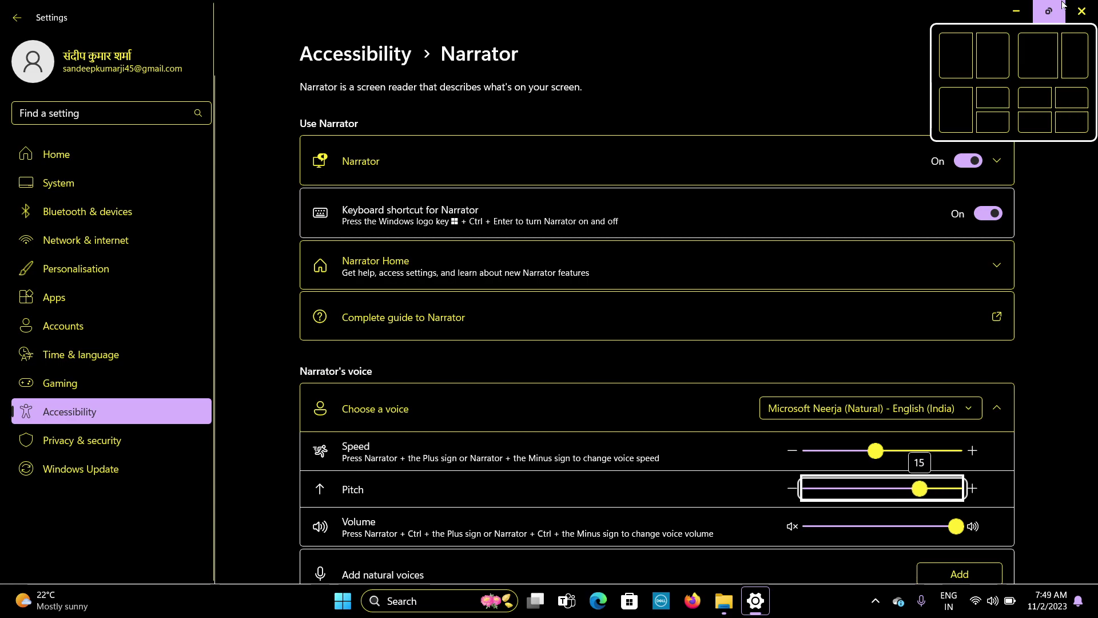
# - Set the Narrator voice's volume to 86
pyautogui.press('Tab')
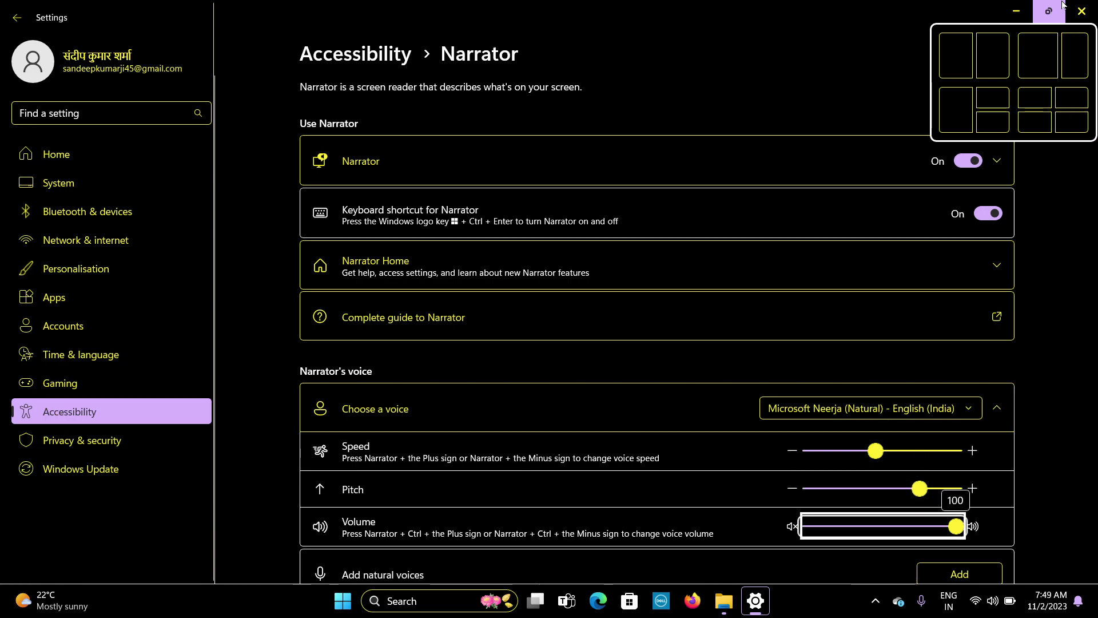
pyautogui.press('Left')
pyautogui.press('Left')
pyautogui.press('Left')
pyautogui.press('Left')
pyautogui.press('Left')
pyautogui.press('Left')
pyautogui.press('Left')
pyautogui.press('Left')
pyautogui.press('Left')
pyautogui.press('Left')
pyautogui.press('Left')
pyautogui.press('Left')
pyautogui.press('Left')
pyautogui.press('Left')
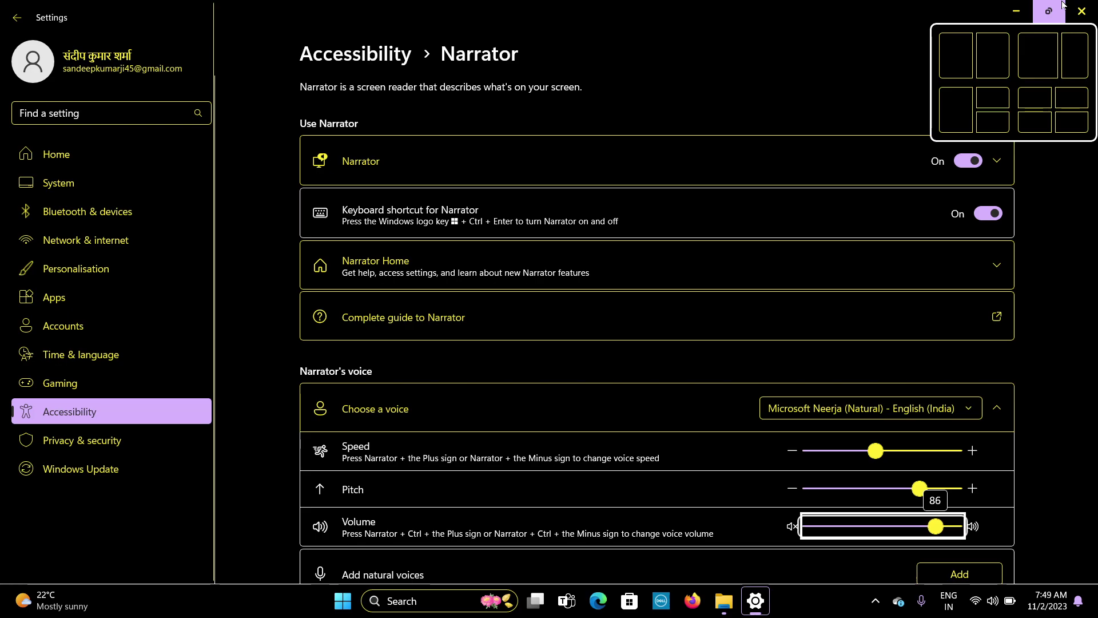
# - Return to the Narrator voice's pitch, try a value of 18 and set it to 10
pyautogui.press('Tab')
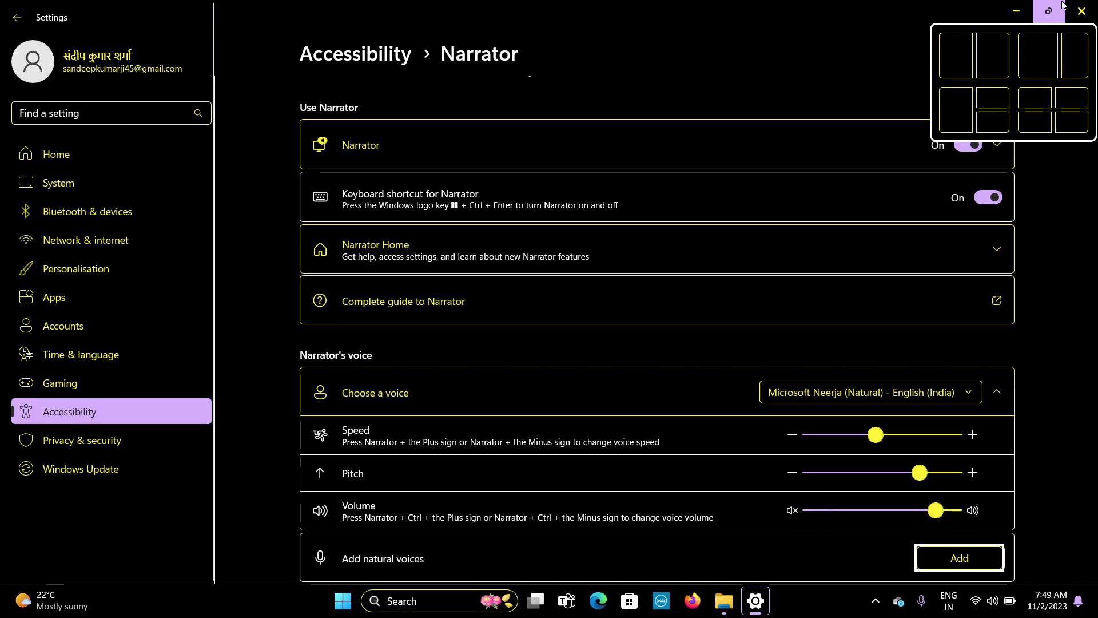
pyautogui.hotkey('shift', 'Tab')
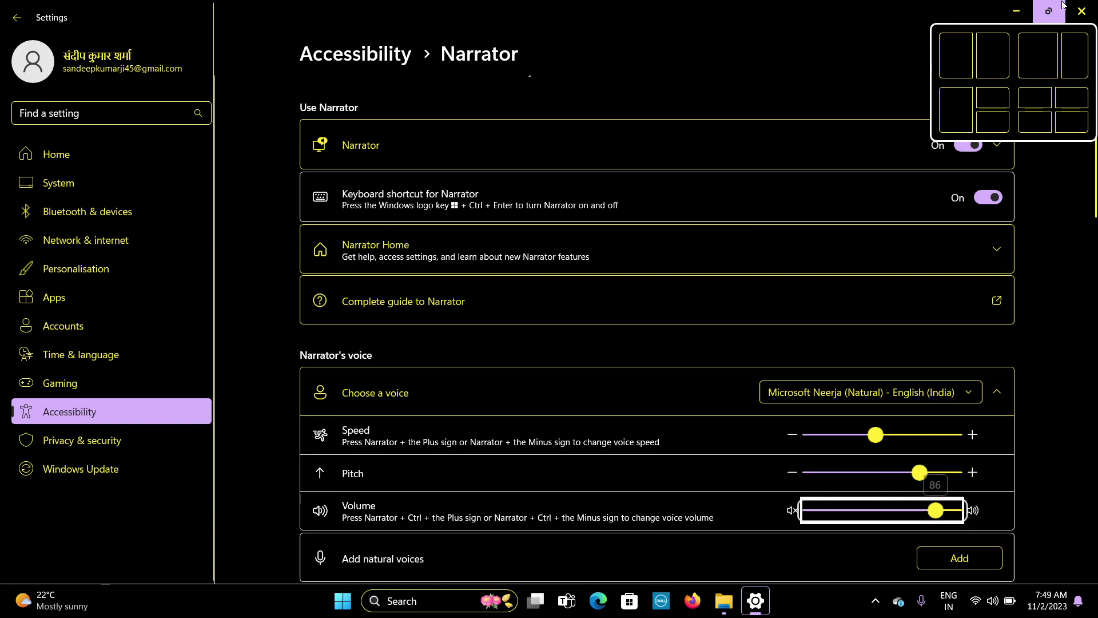
pyautogui.hotkey('shift', 'Tab')
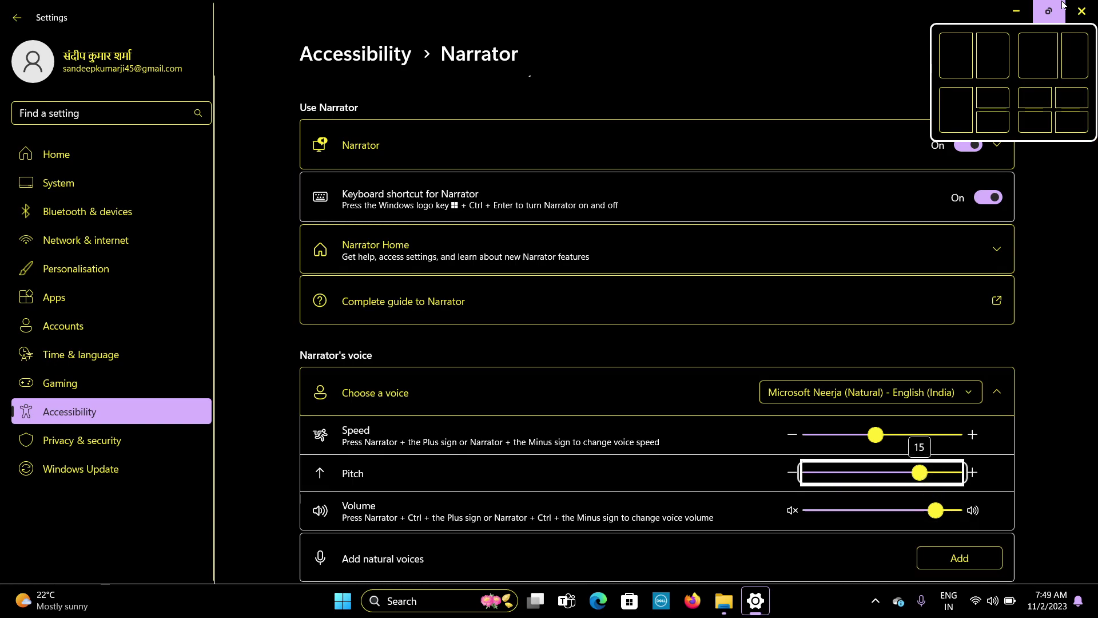
pyautogui.press('Right')
pyautogui.press('Right')
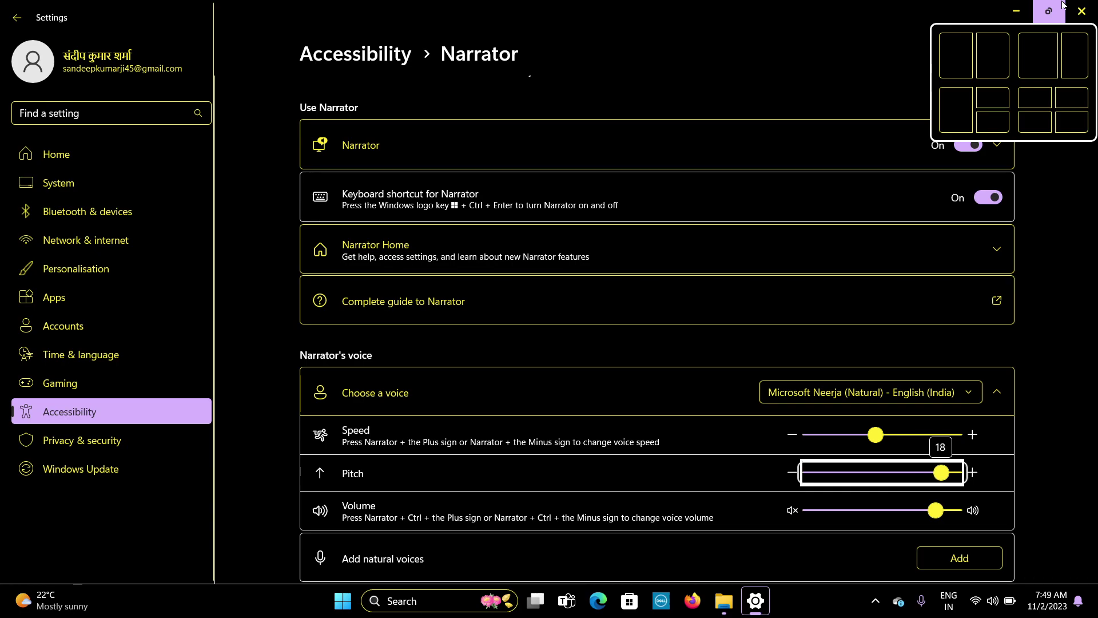
pyautogui.press('Left')
pyautogui.press('Left')
pyautogui.press('Left')
pyautogui.press('Left')
pyautogui.press('Left')
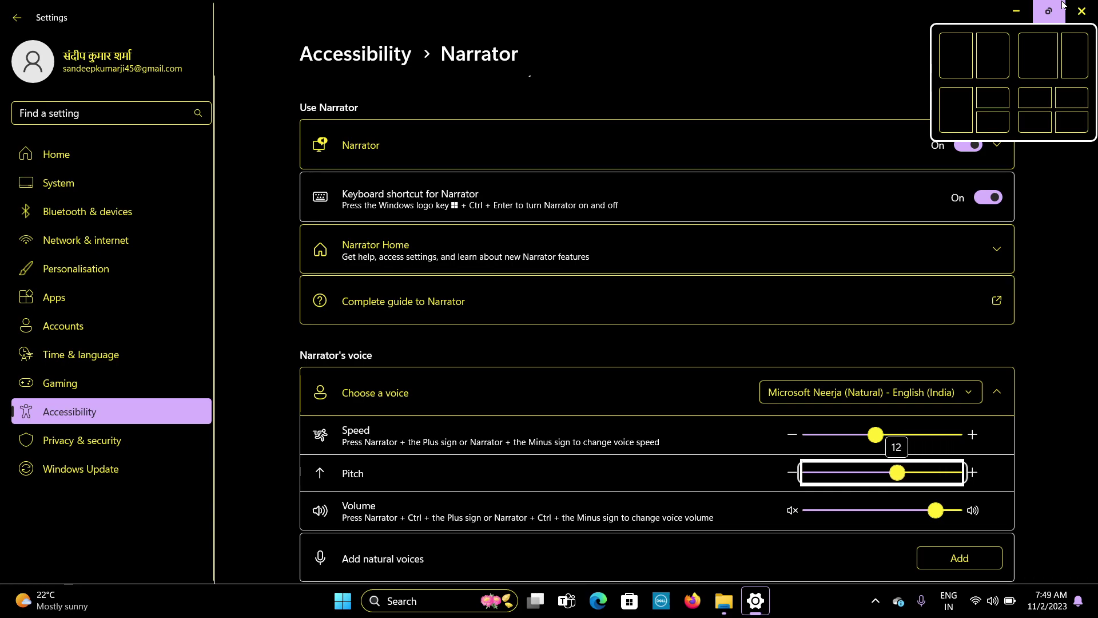
pyautogui.press('Left')
pyautogui.press('Left')
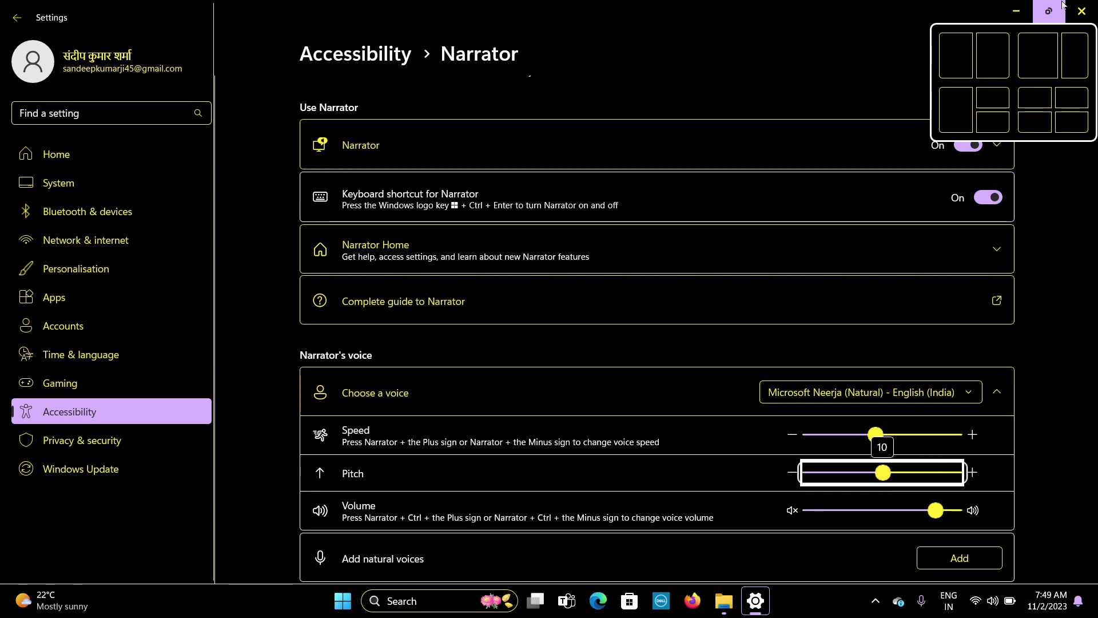
# - Start adding a natural voice for Narrator and open the choice of a different voice language
pyautogui.press('Tab')
pyautogui.press('Tab')
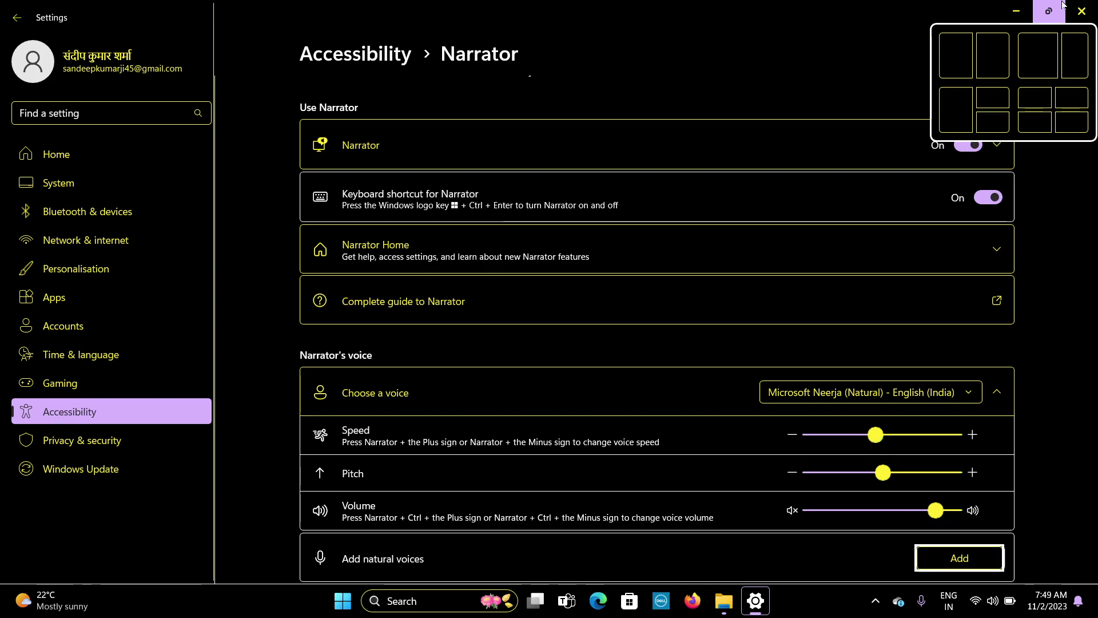
pyautogui.press('Return')
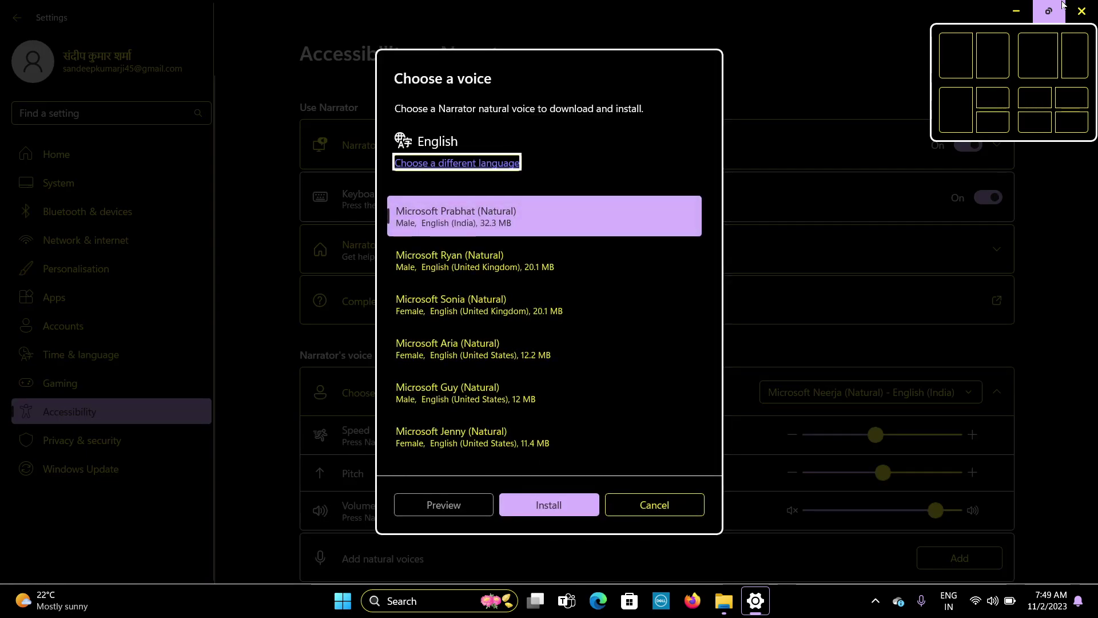
pyautogui.press('Tab')
pyautogui.hotkey('shift', 'Tab')
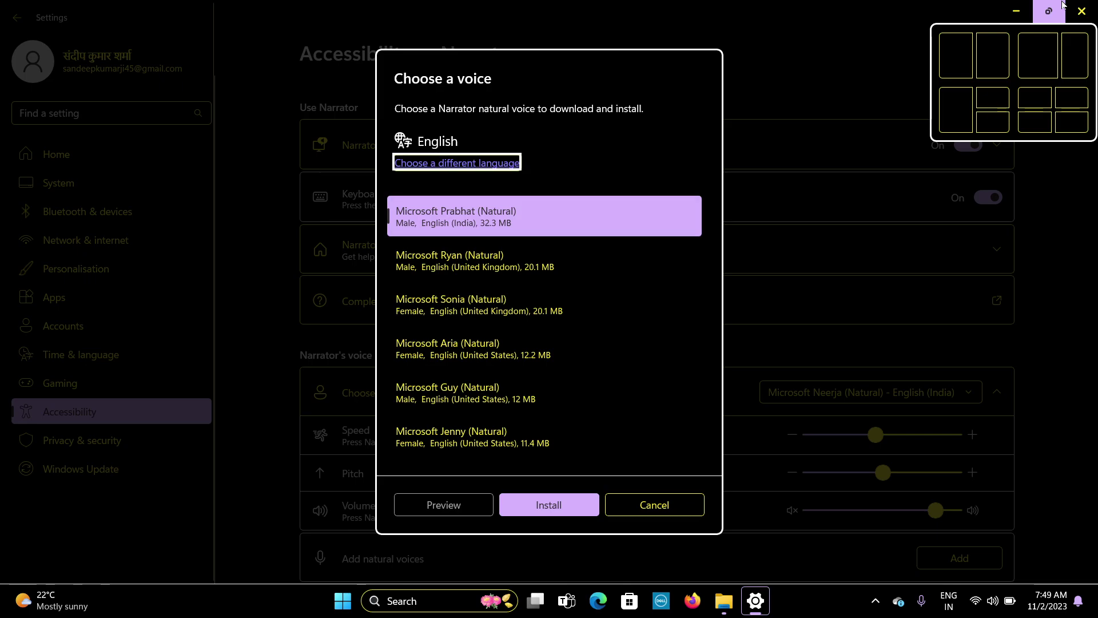
pyautogui.press('Return')
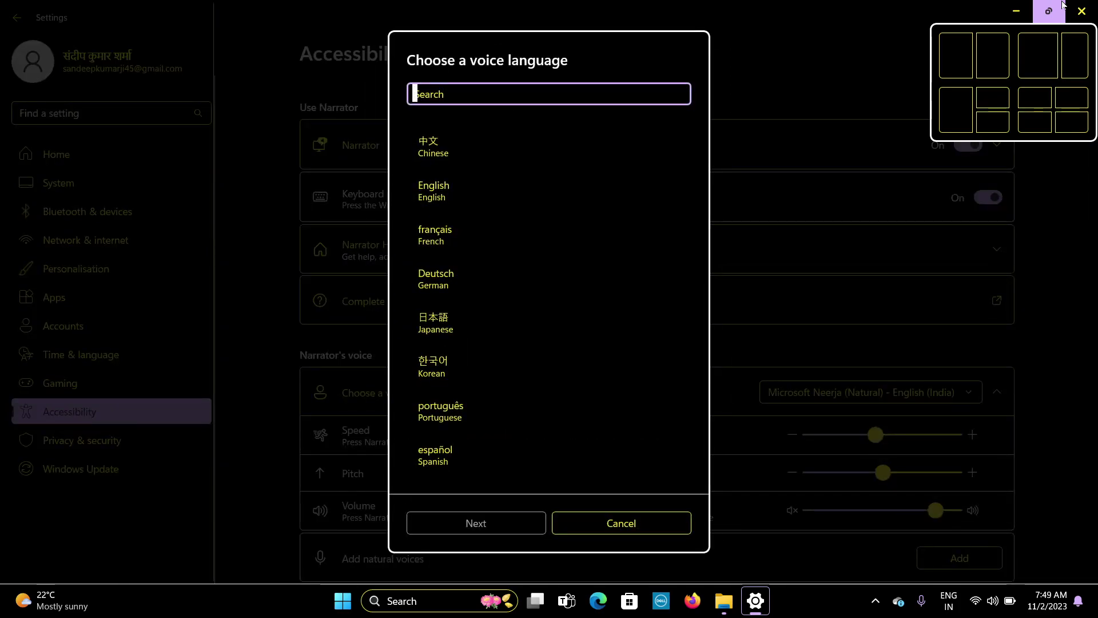
# - Look through the voice languages available for Narrator, from Chinese to Spanish
pyautogui.press('Tab')
pyautogui.press('Tab')
pyautogui.press('Tab')
pyautogui.press('Tab')
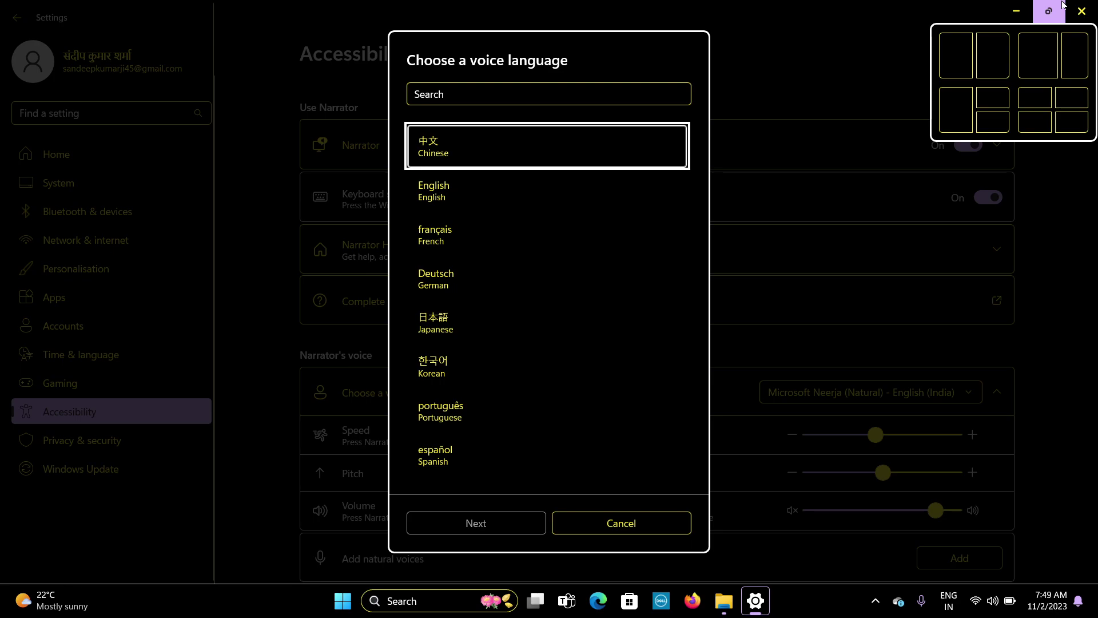
pyautogui.press('Down')
pyautogui.press('Down')
pyautogui.press('Down')
pyautogui.press('Down')
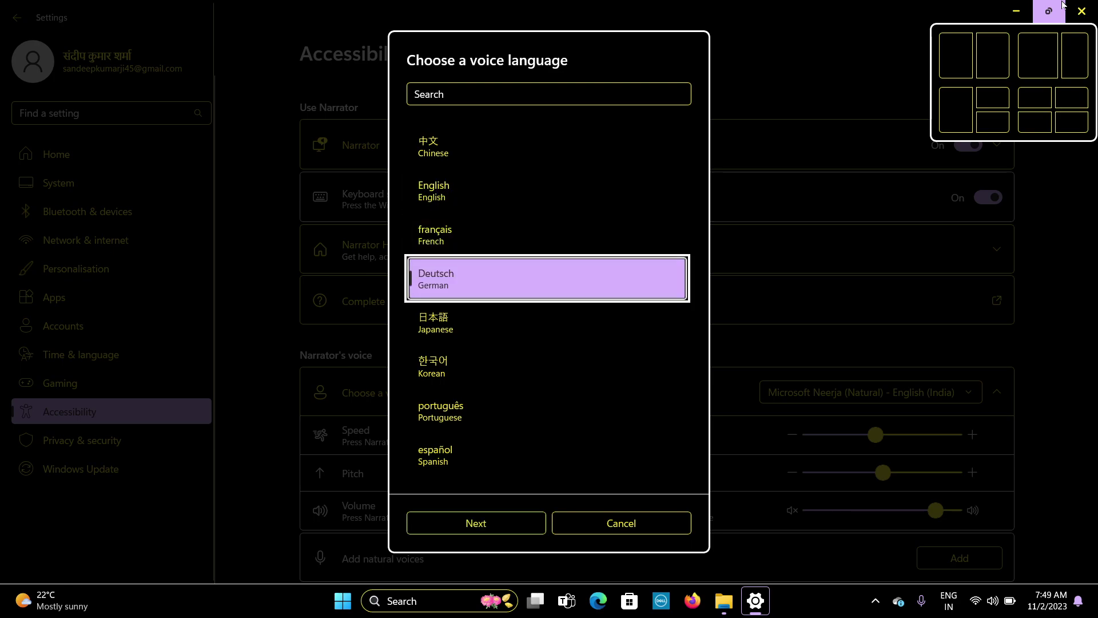
pyautogui.press('Down')
pyautogui.press('Down')
pyautogui.press('Down')
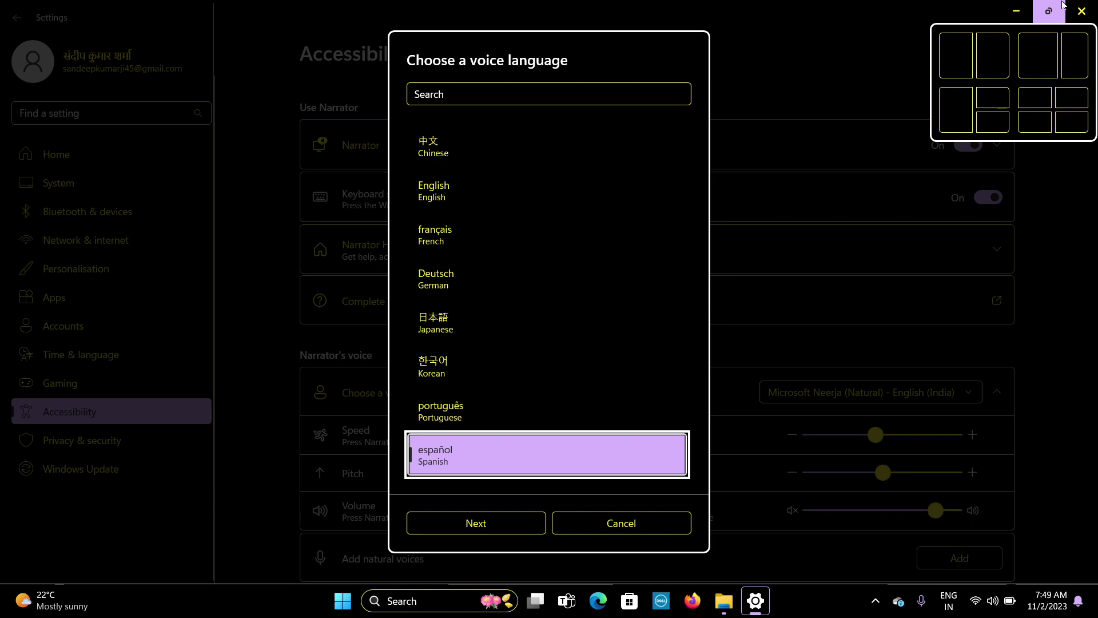
pyautogui.press('Up')
pyautogui.press('Up')
pyautogui.press('Up')
pyautogui.press('Up')
pyautogui.press('Up')
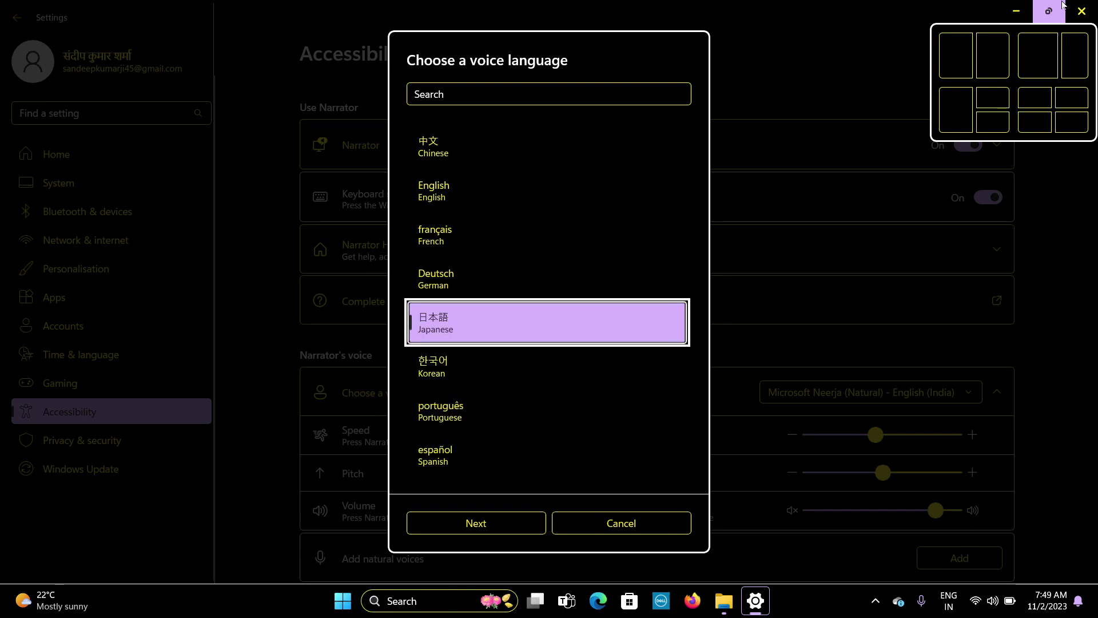
pyautogui.press('Up')
pyautogui.press('Up')
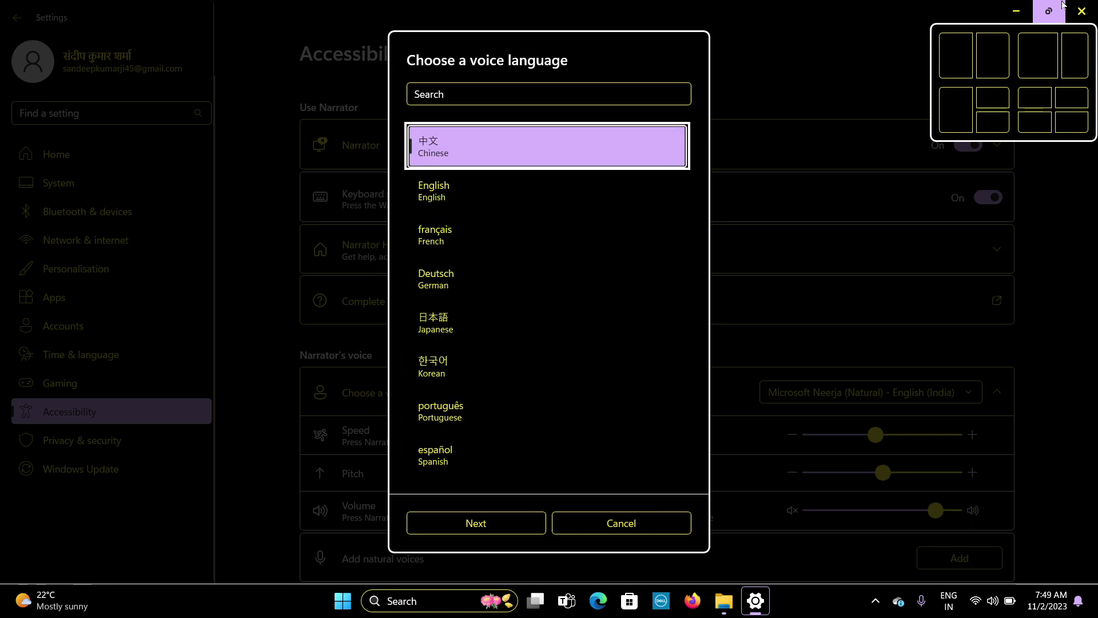
pyautogui.press('Down')
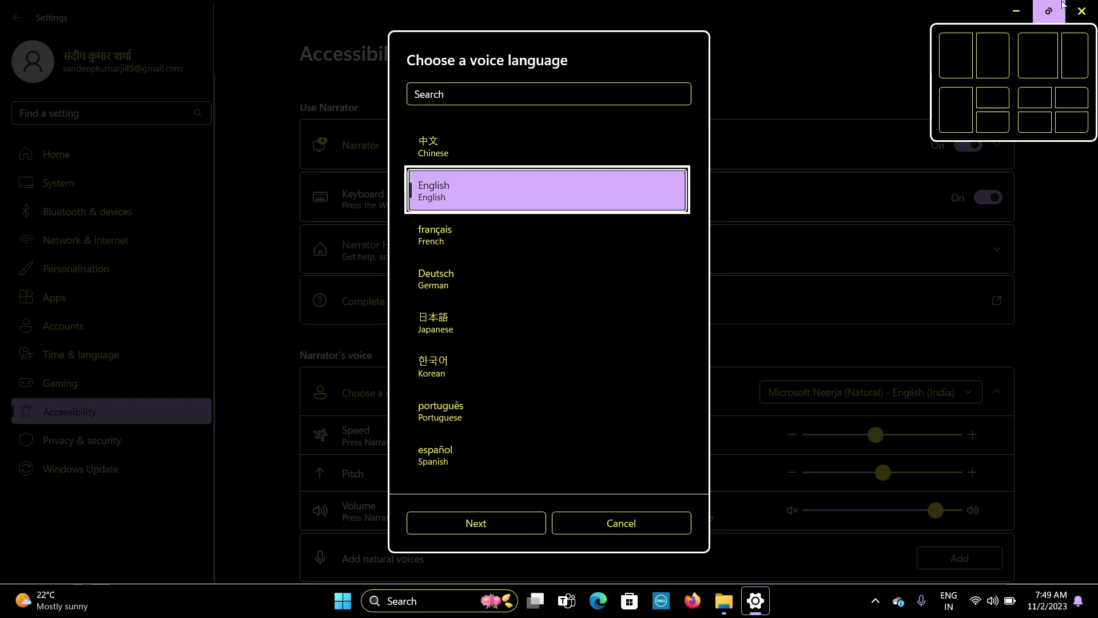
pyautogui.press('Down')
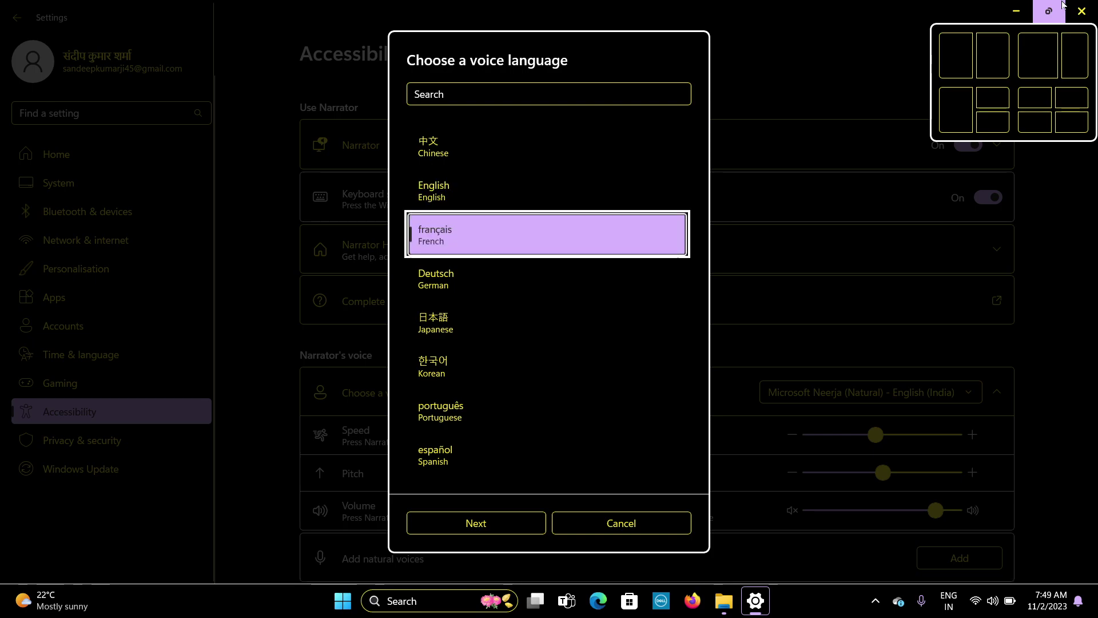
pyautogui.press('Down')
pyautogui.press('Down')
pyautogui.press('Down')
pyautogui.press('Down')
pyautogui.press('Down')
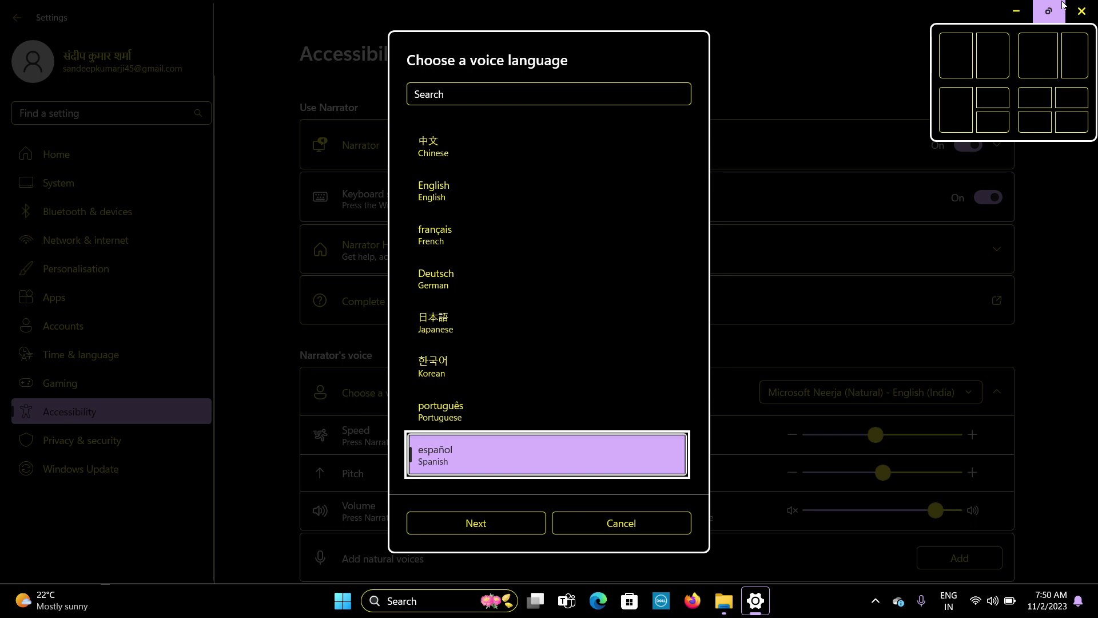
# - Select English as the voice language and continue to its natural voices
pyautogui.press('Up')
pyautogui.press('Up')
pyautogui.press('Up')
pyautogui.press('Up')
pyautogui.press('Up')
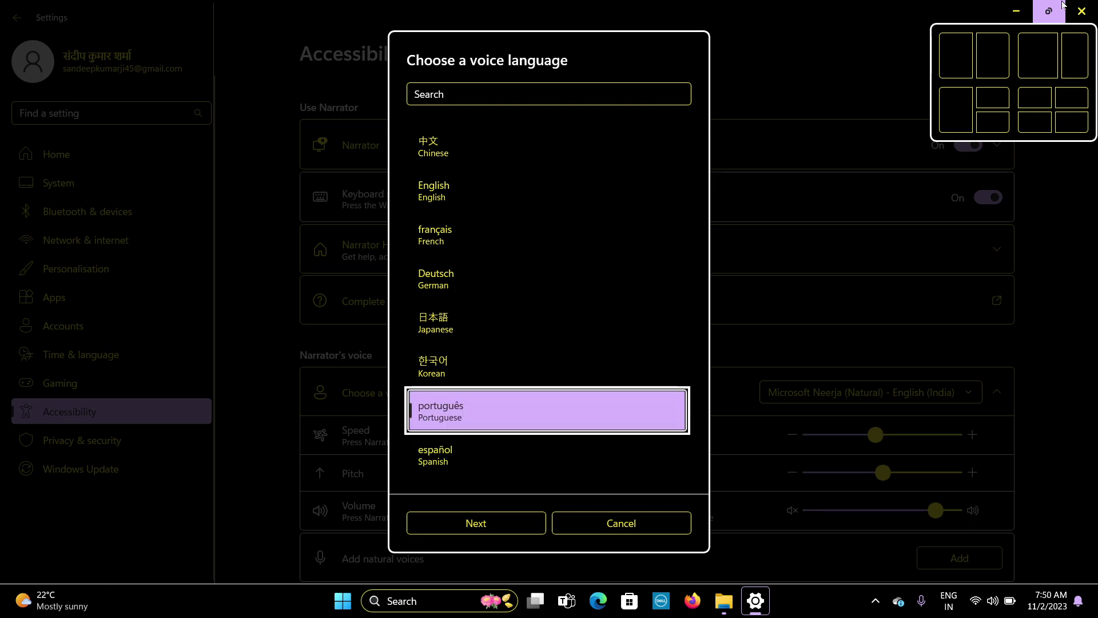
pyautogui.press('Up')
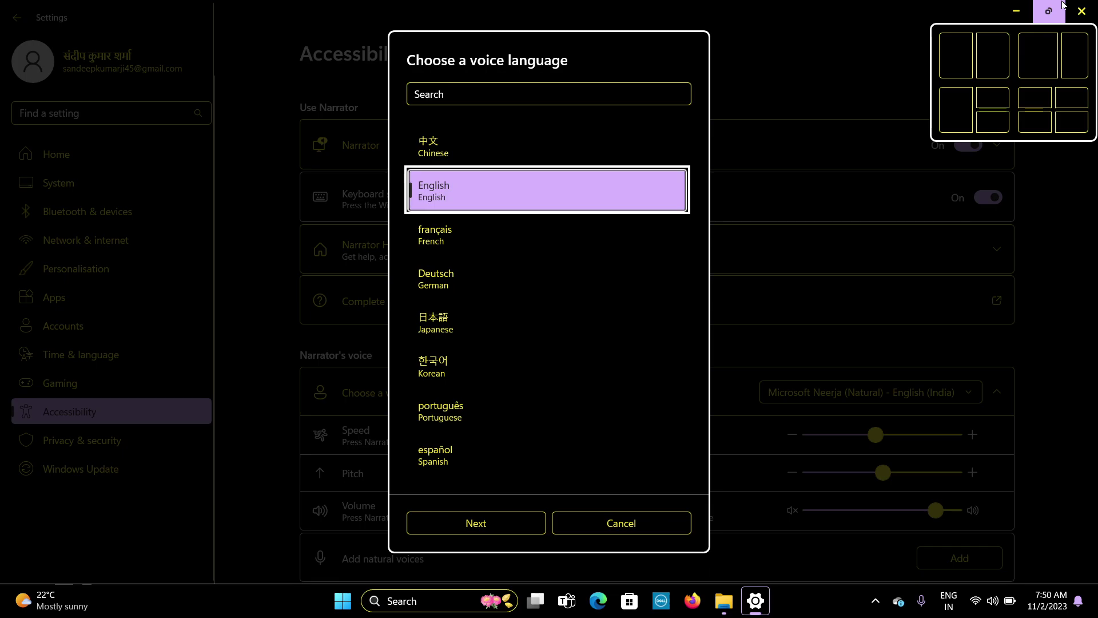
pyautogui.press('Tab')
pyautogui.press('Return')
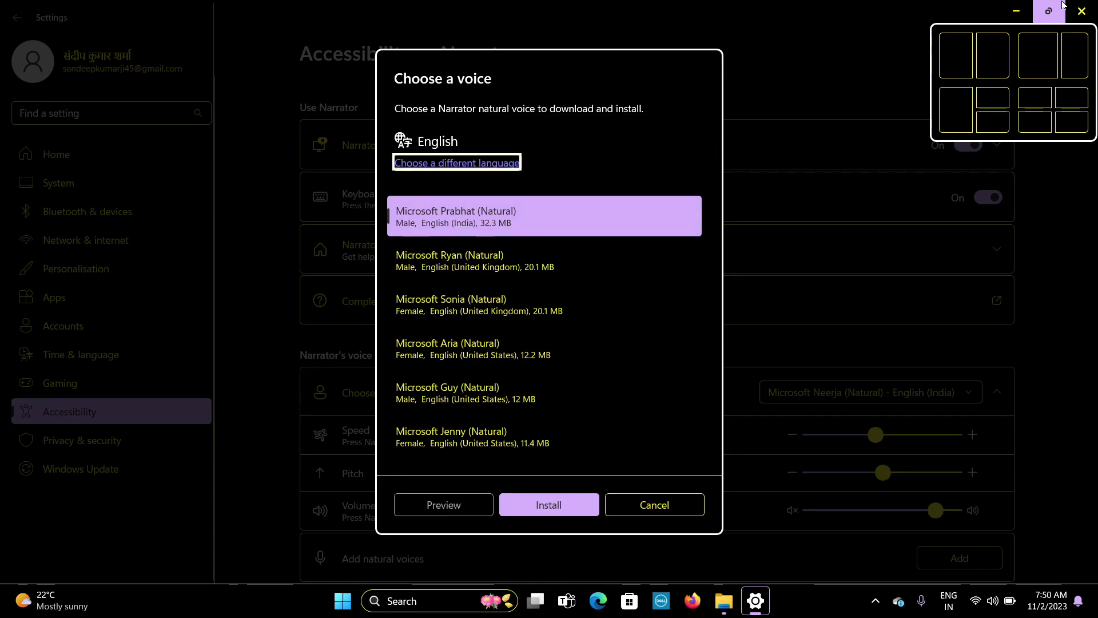
# - Browse the English natural voices and install Microsoft Sonia (Natural), the female English (United Kingdom) voice
pyautogui.press('Tab')
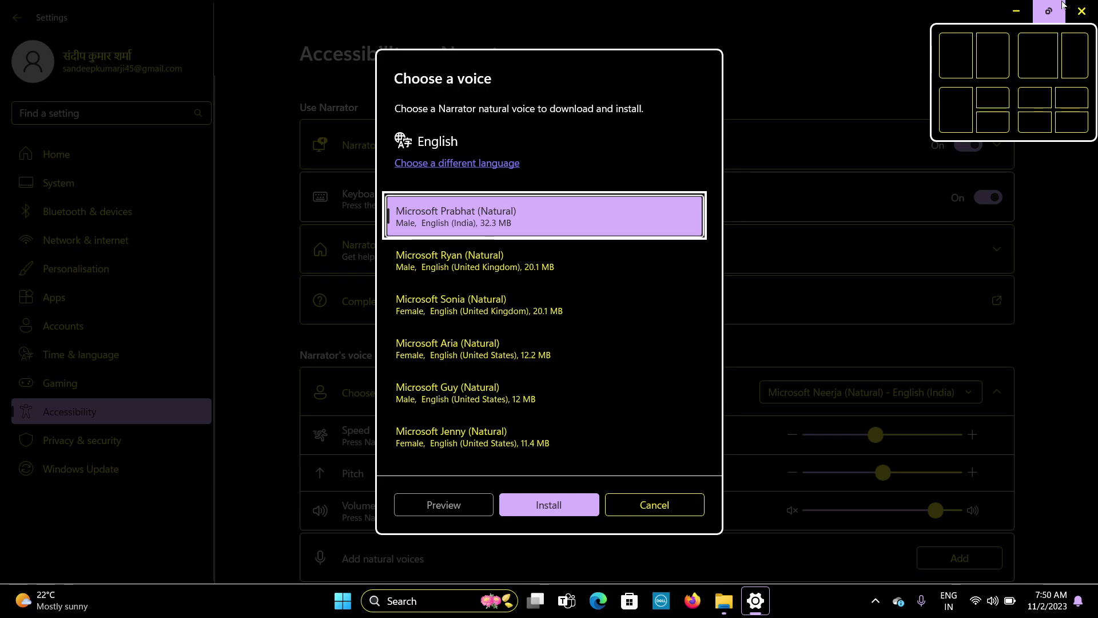
pyautogui.press('Down')
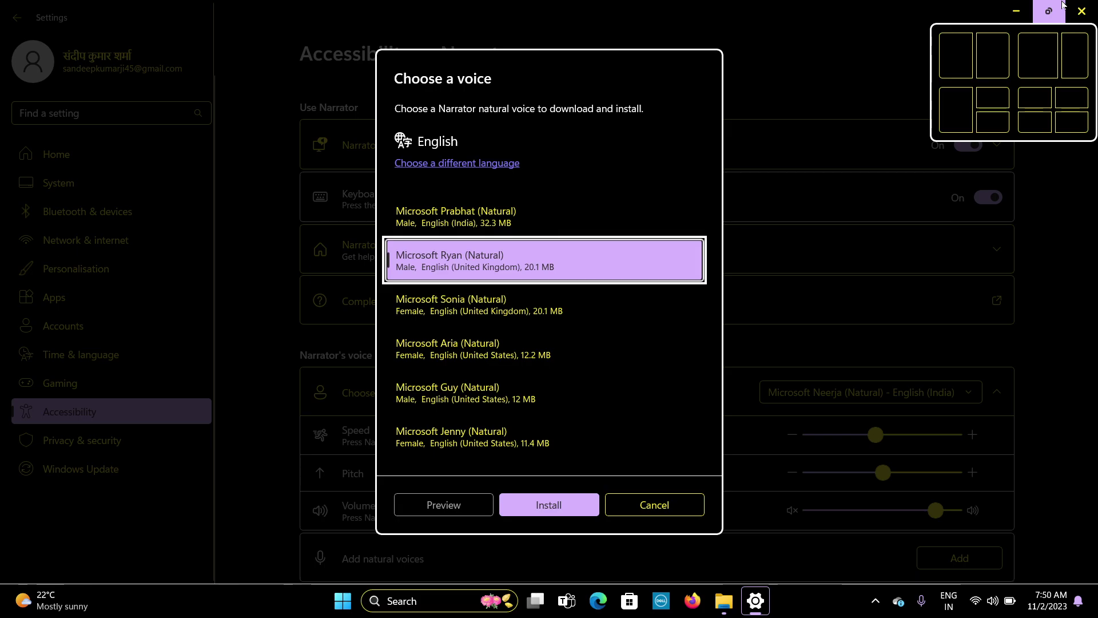
pyautogui.press('Down')
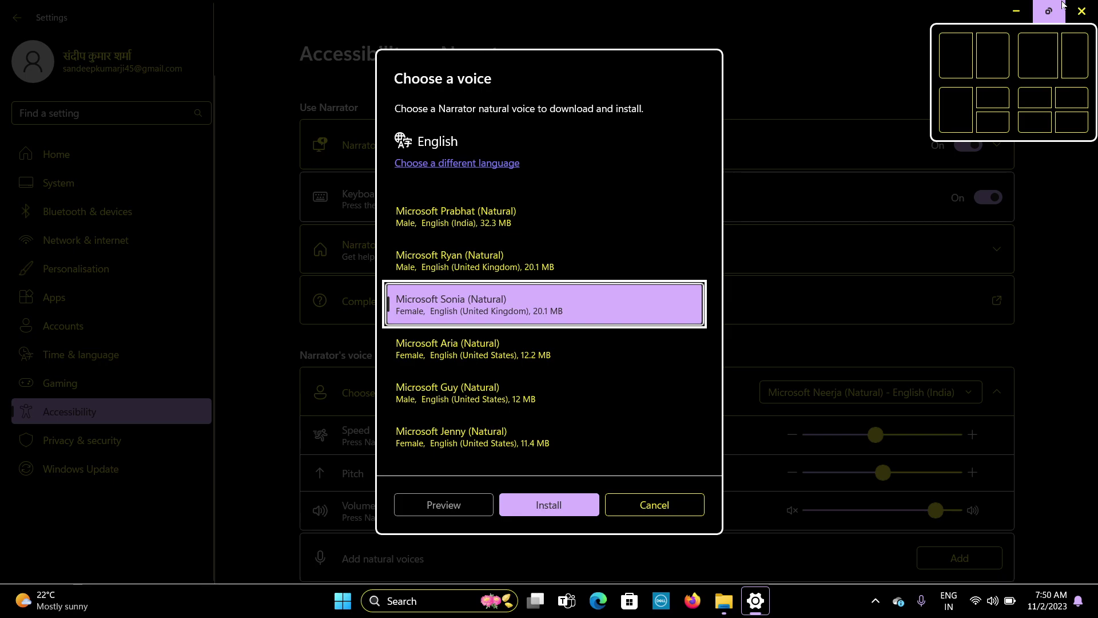
pyautogui.press('Down')
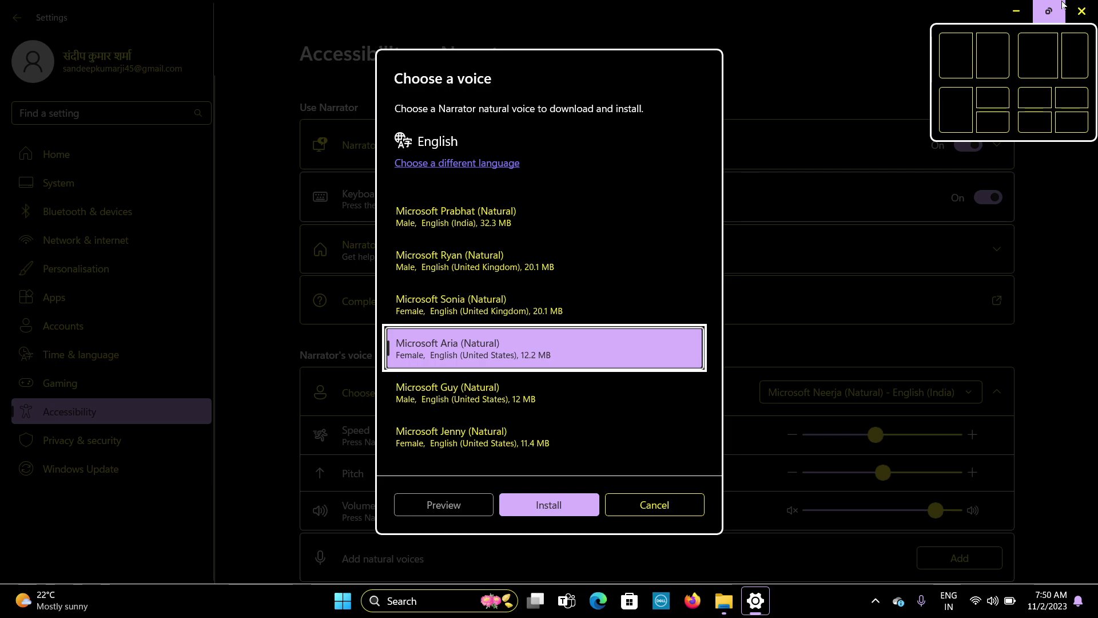
pyautogui.press('Down')
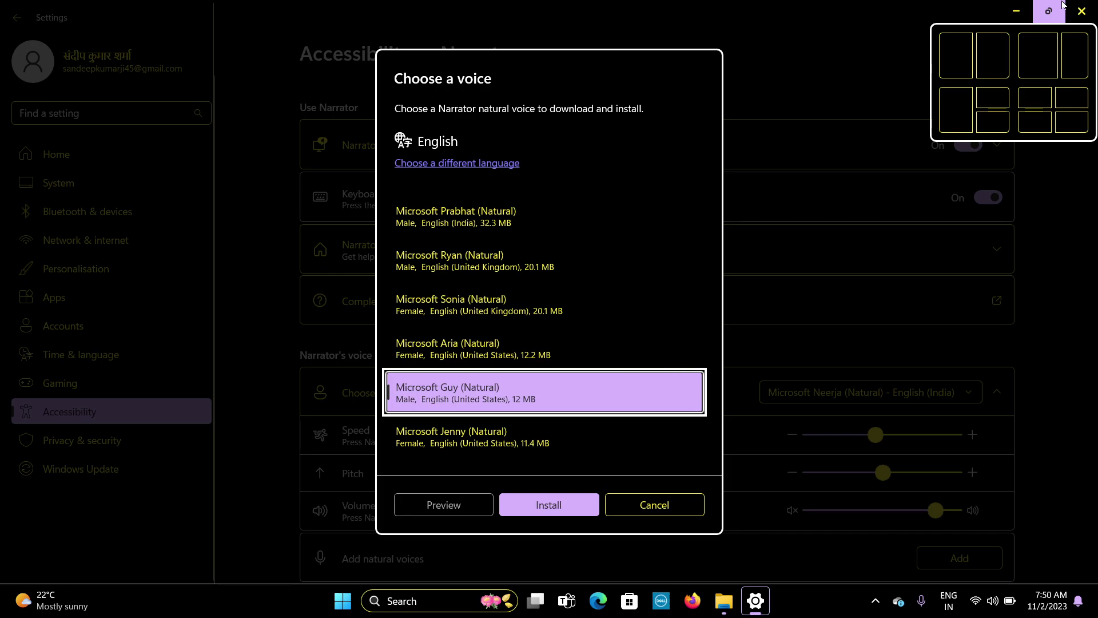
pyautogui.press('Down')
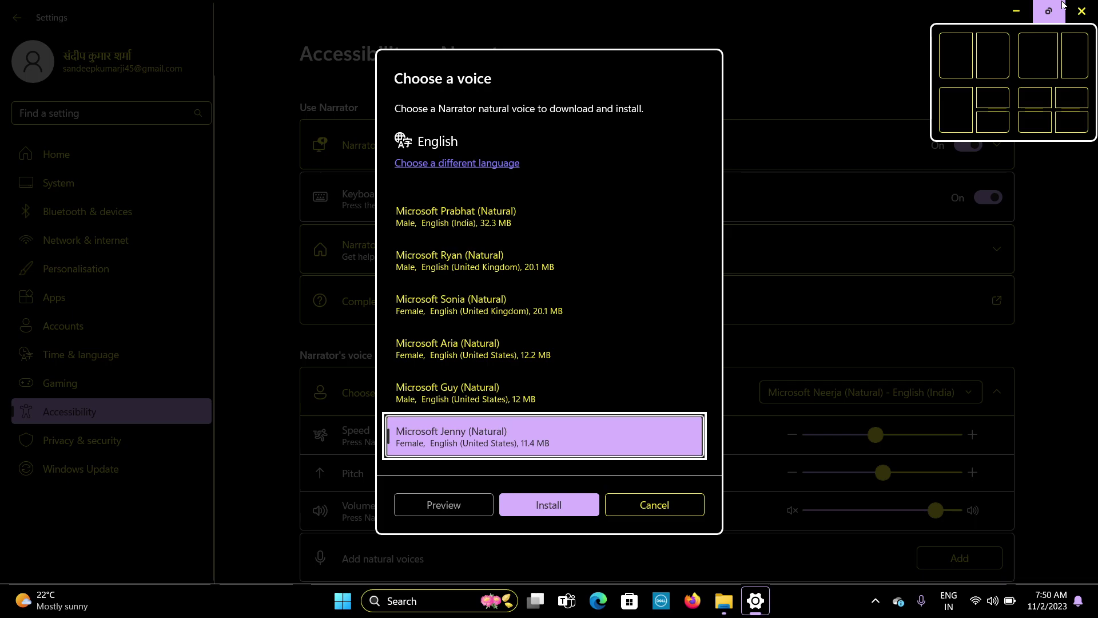
pyautogui.press('Up')
pyautogui.press('Up')
pyautogui.press('Up')
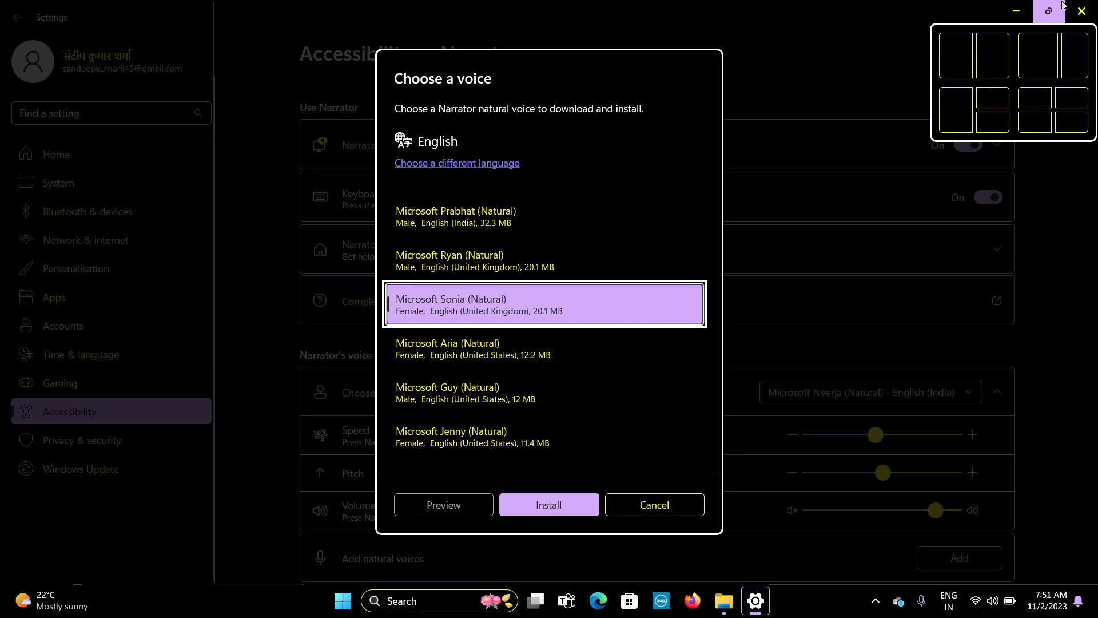
pyautogui.press('Tab')
pyautogui.press('Return')
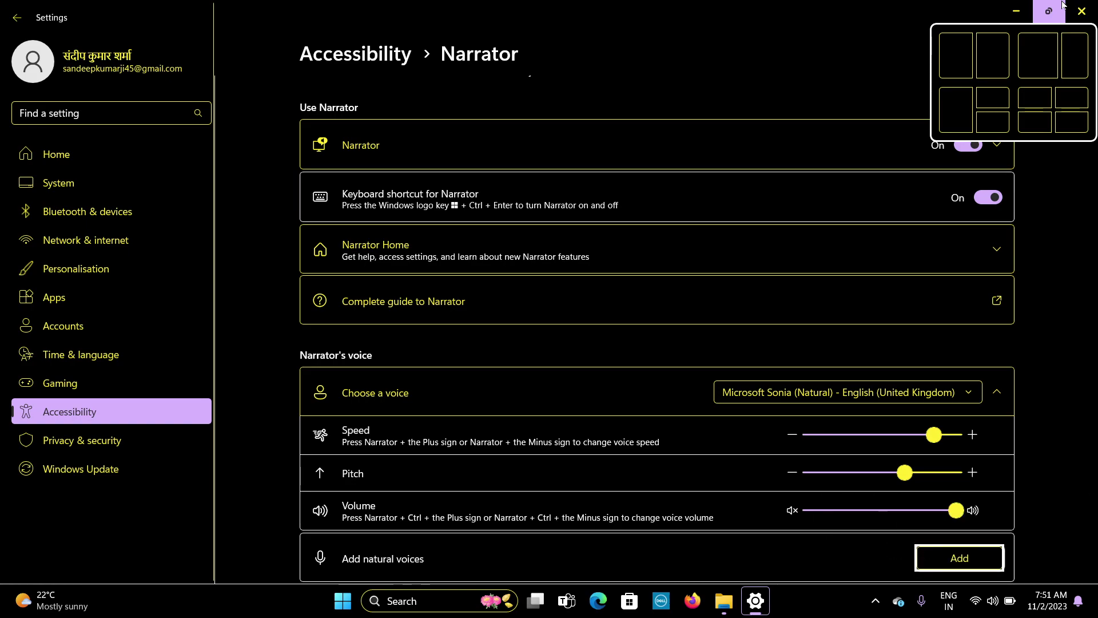
pyautogui.press('Tab')
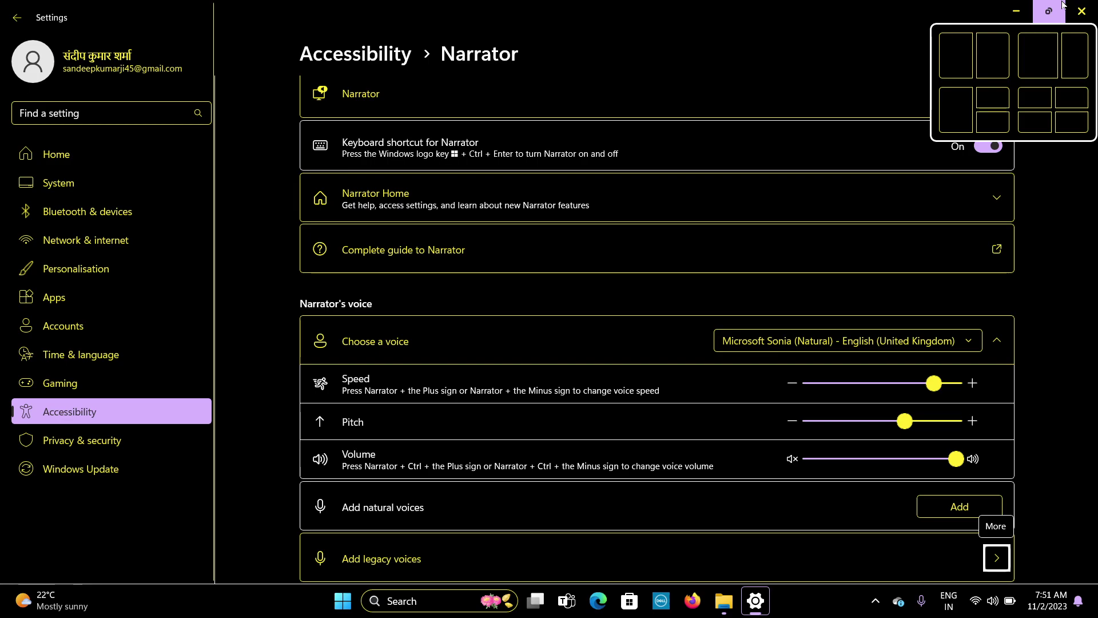
pyautogui.hotkey('shift', 'Tab')
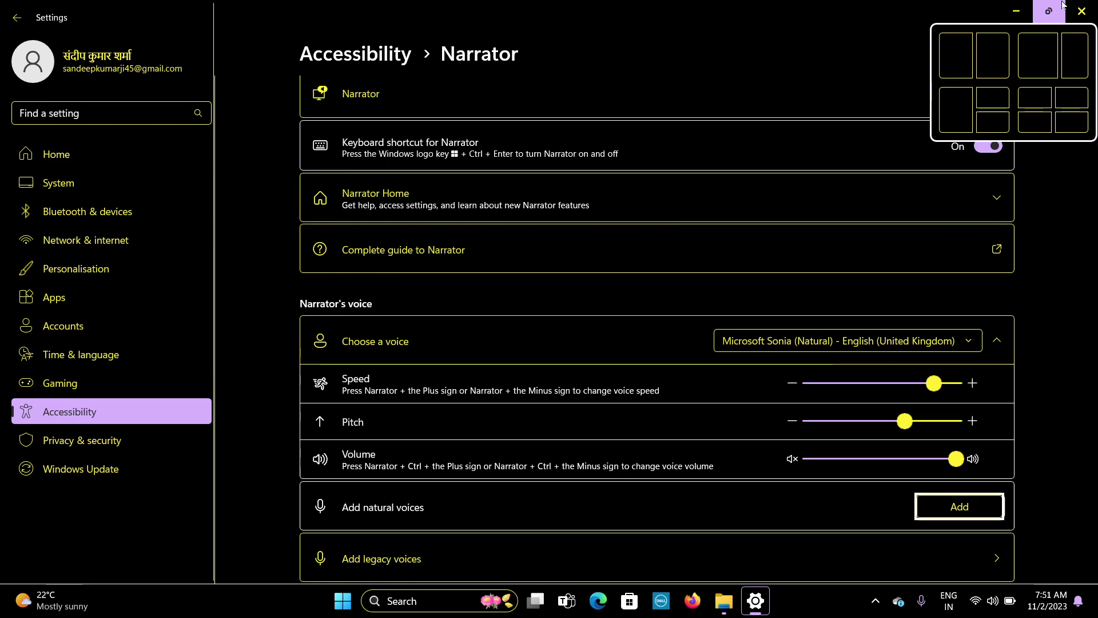
# - Install the natural voice Microsoft Prabhat (Natural), the male English (India) voice, for Narrator
pyautogui.press('Return')
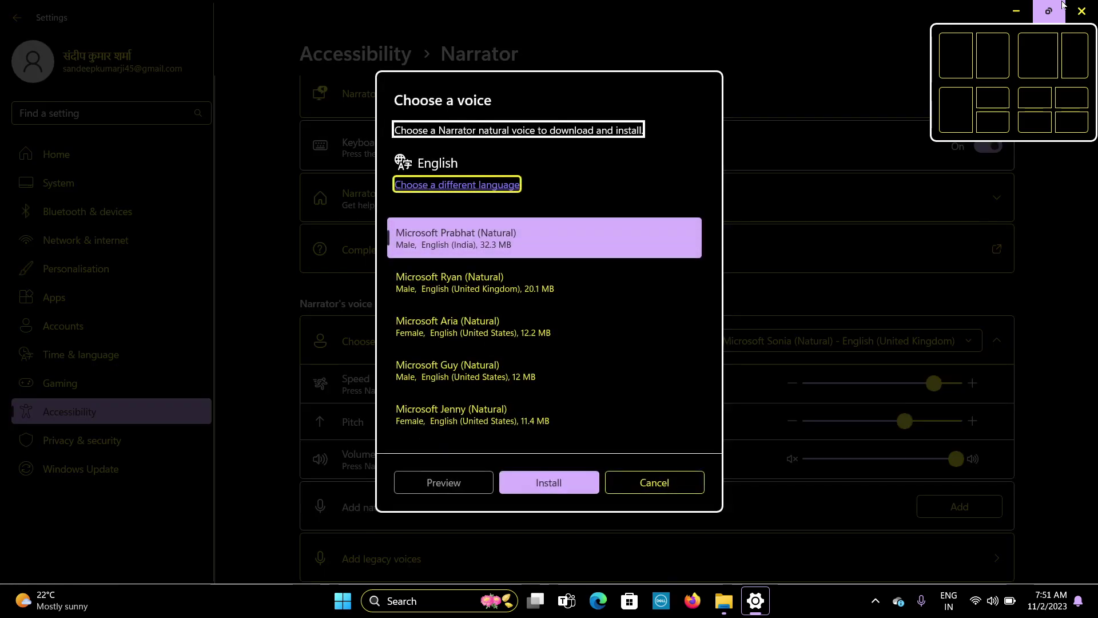
pyautogui.press('Tab')
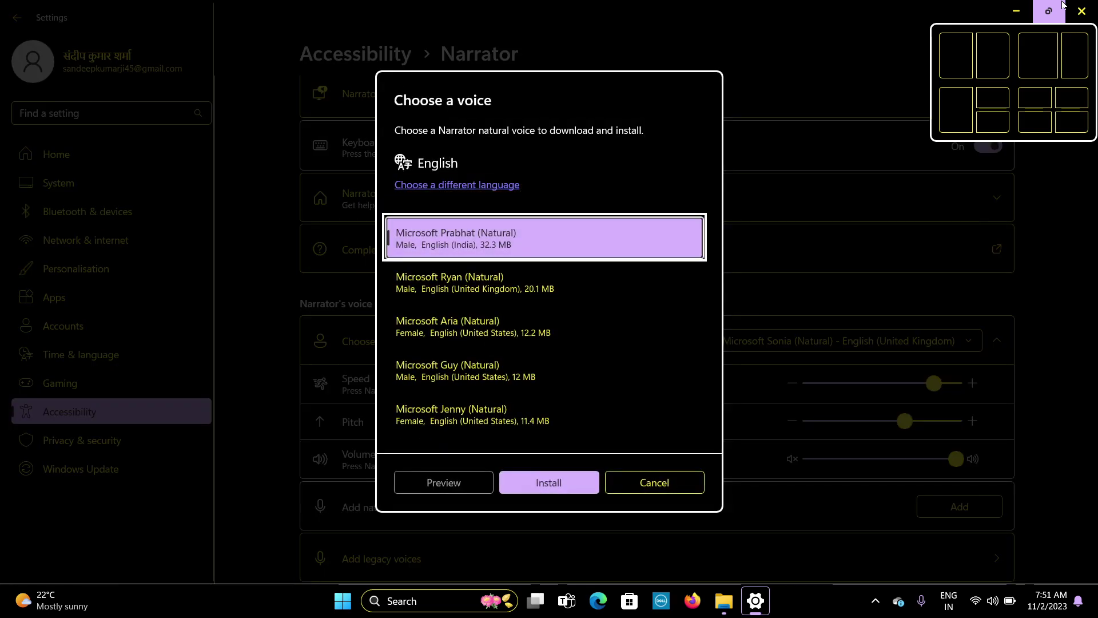
pyautogui.press('Down')
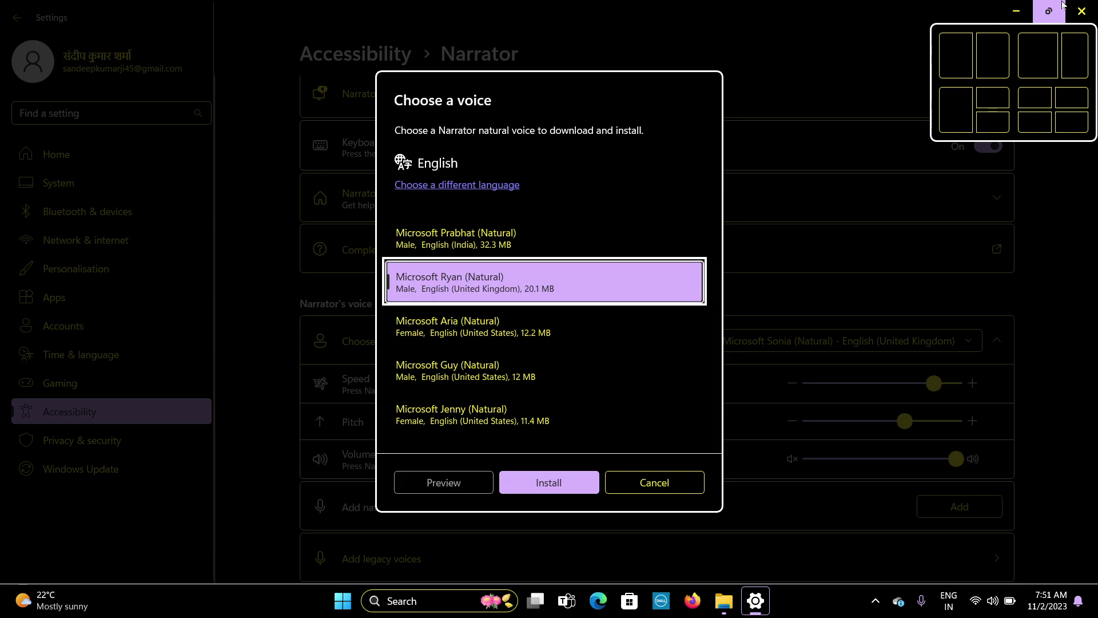
pyautogui.press('Up')
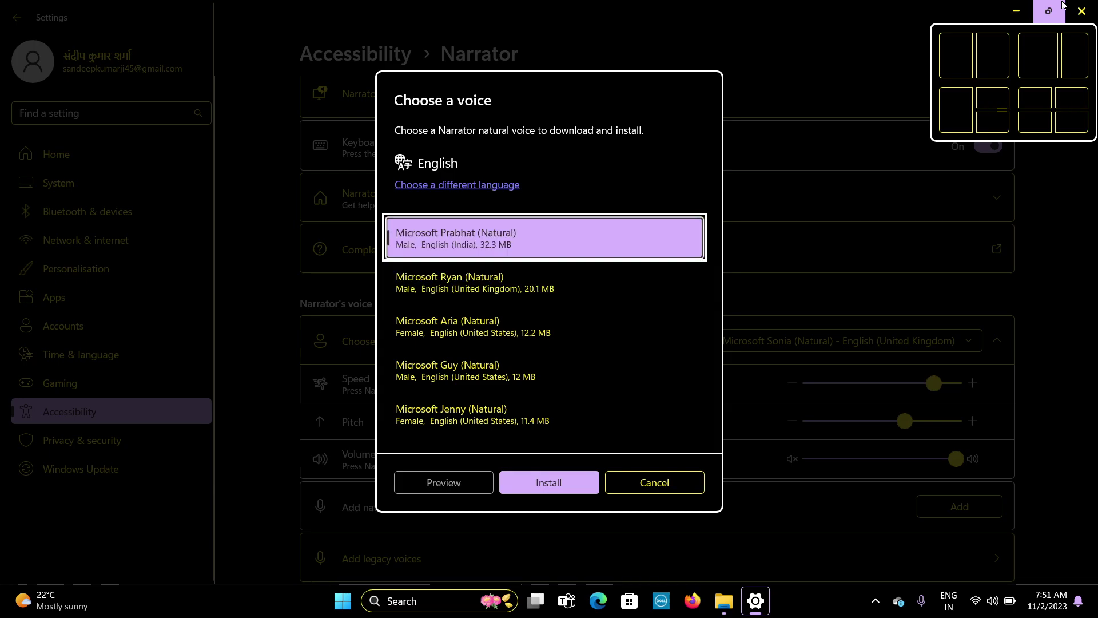
pyautogui.press('Tab')
pyautogui.press('Return')
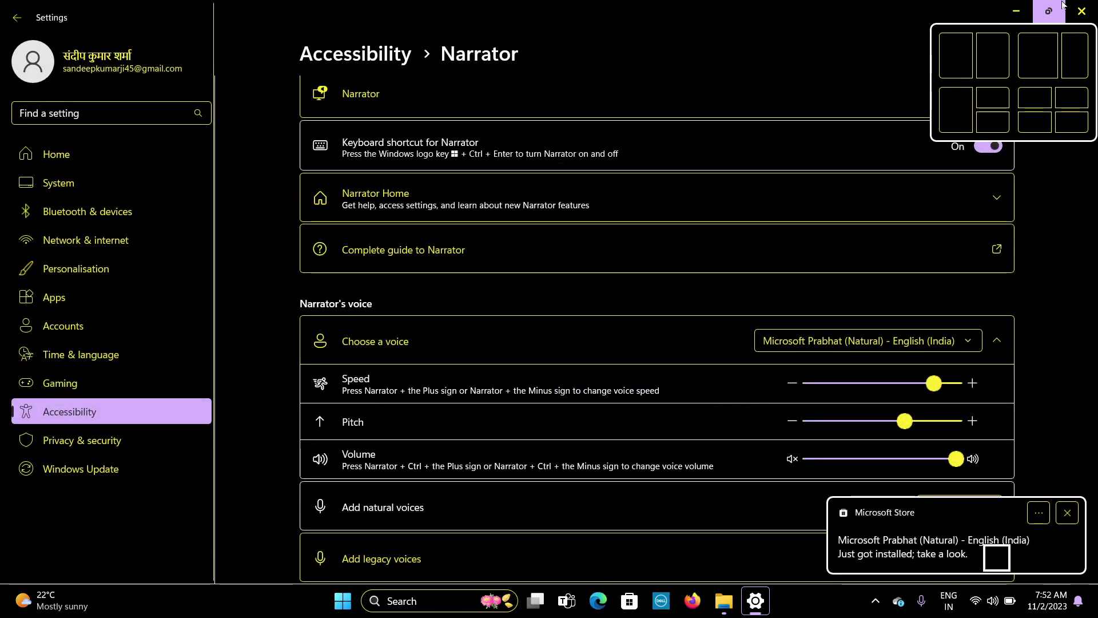
# - Try several of the installed Narrator voices and choose Microsoft Neerja (Natural) - English (India)
pyautogui.press('Tab')
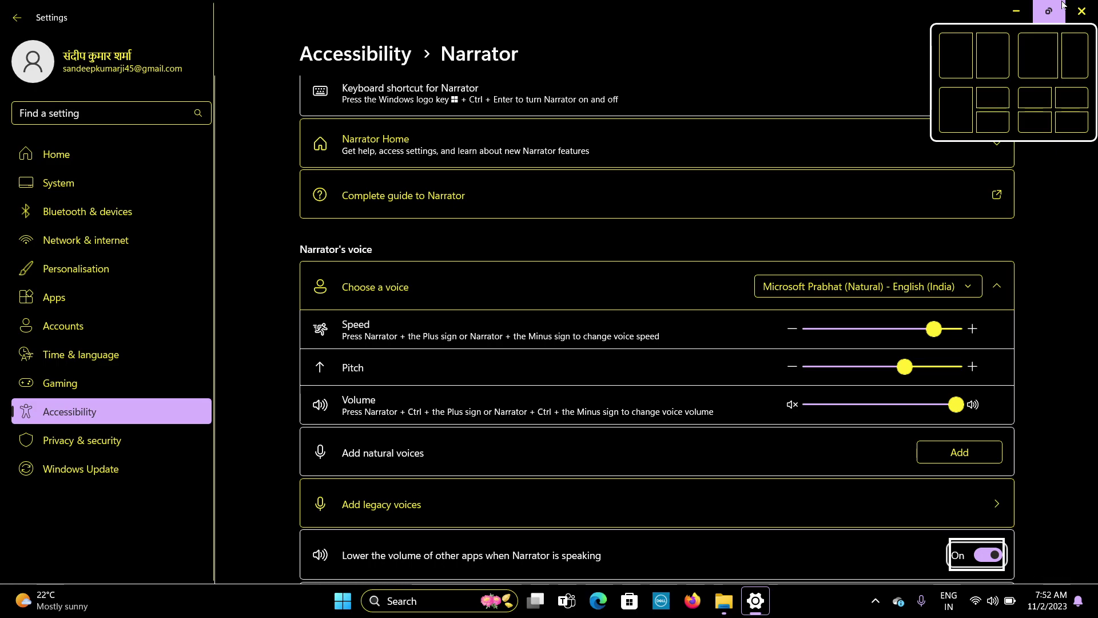
pyautogui.hotkey('shift', 'Tab')
pyautogui.hotkey('shift', 'Tab')
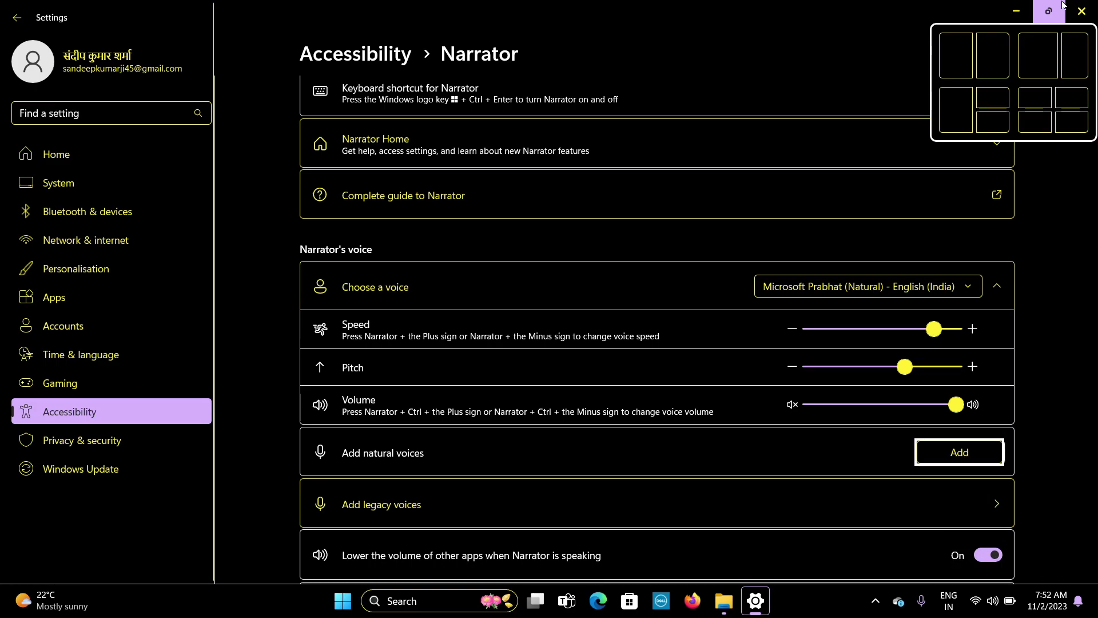
pyautogui.hotkey('shift', 'Tab')
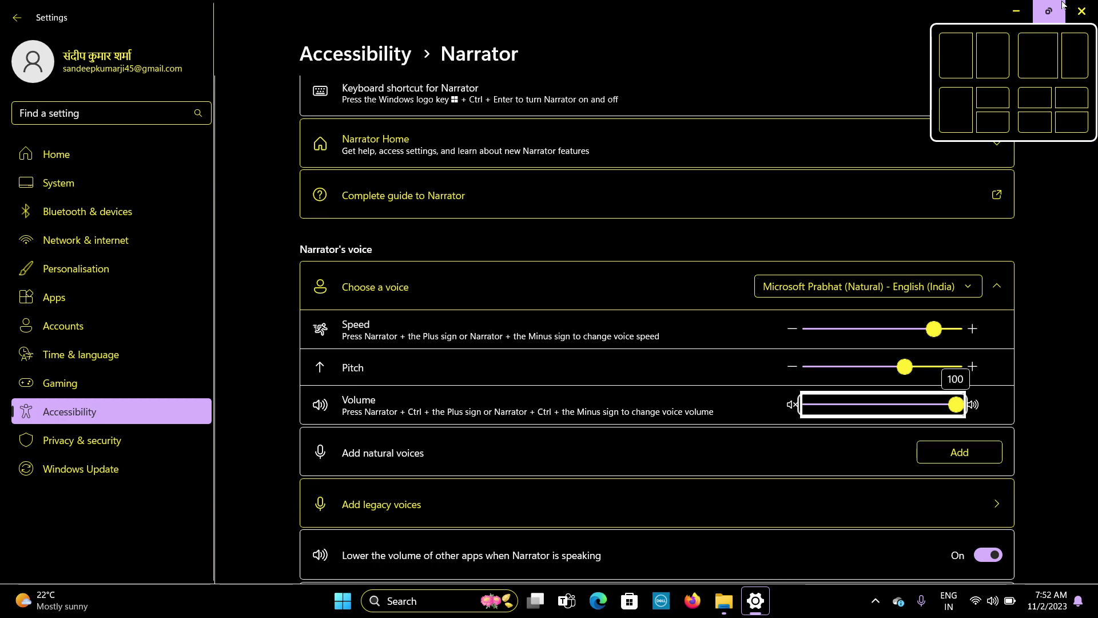
pyautogui.hotkey('shift', 'Tab')
pyautogui.hotkey('shift', 'Tab')
pyautogui.hotkey('shift', 'Tab')
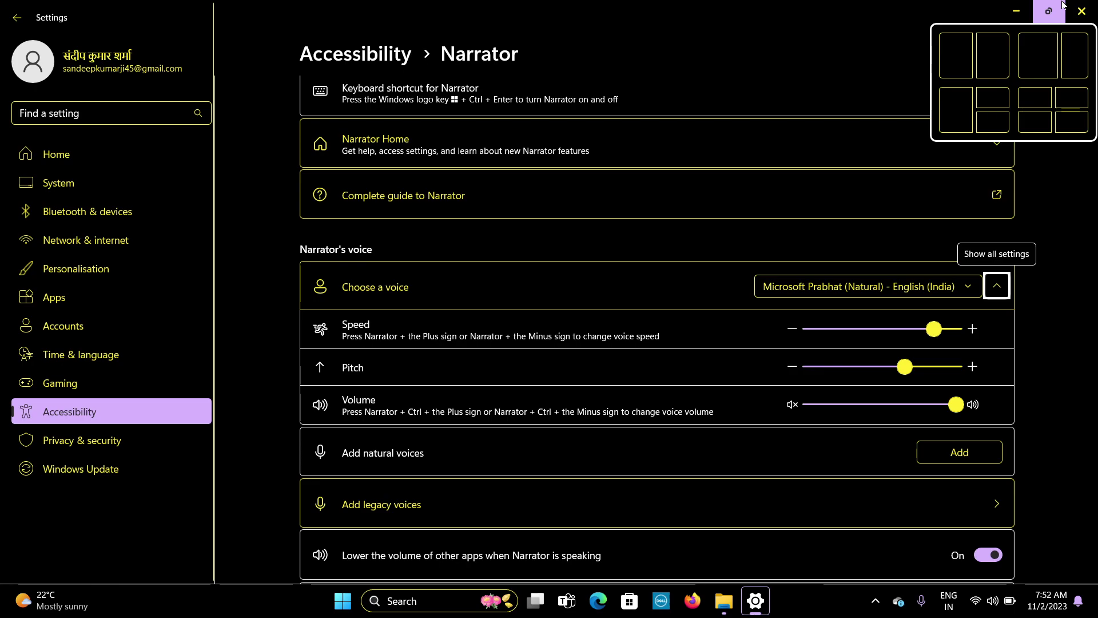
pyautogui.hotkey('shift', 'Tab')
pyautogui.press('Down')
pyautogui.press('Down')
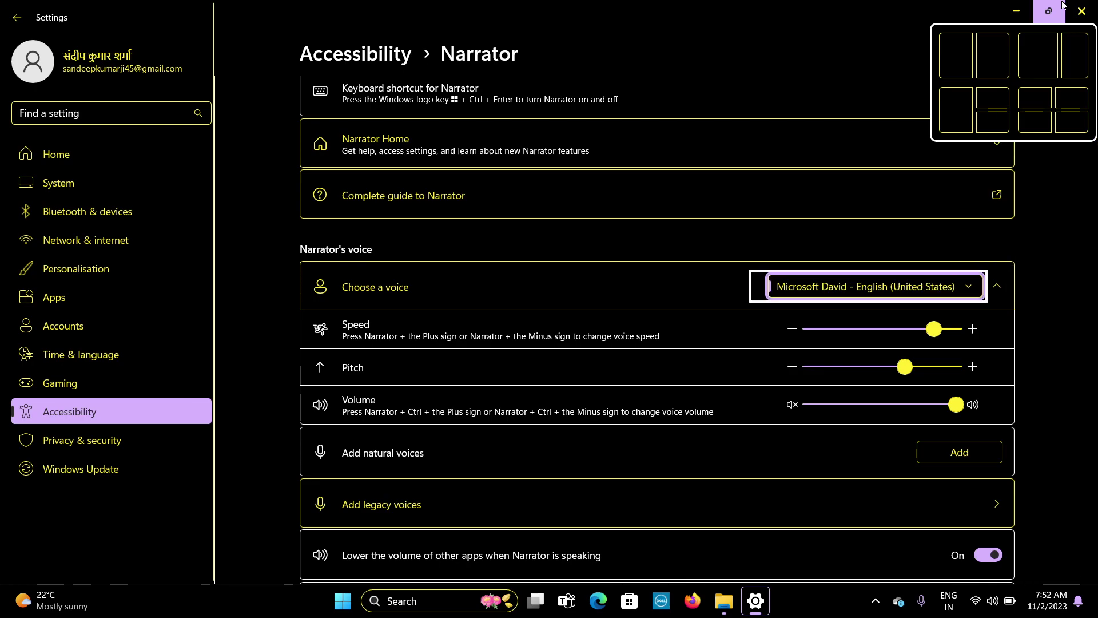
pyautogui.press('Up')
pyautogui.press('Up')
pyautogui.press('Up')
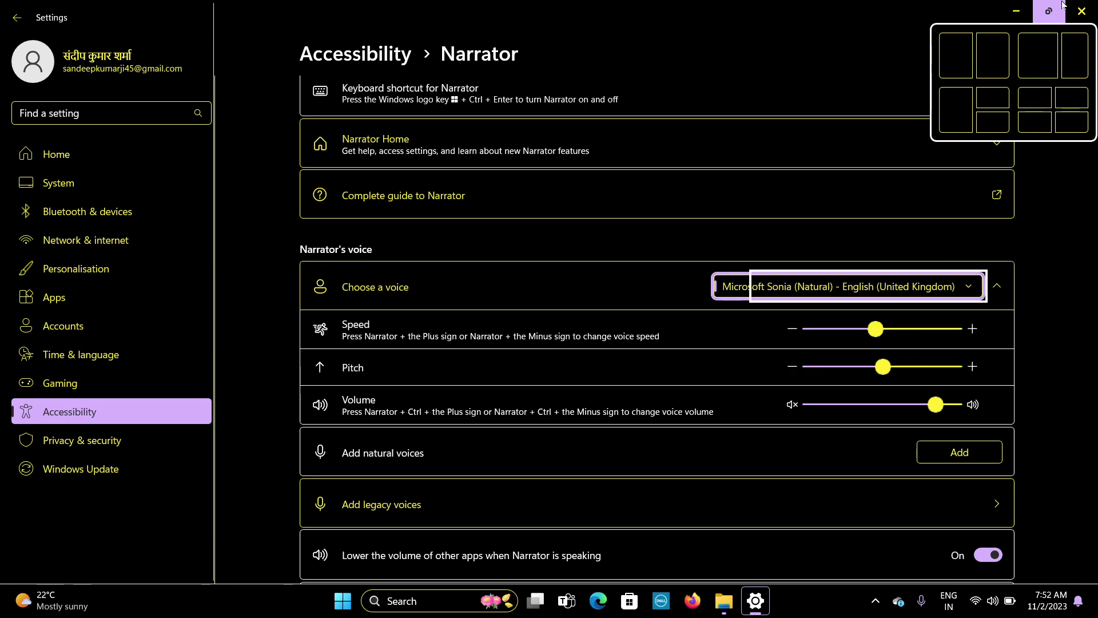
pyautogui.press('Up')
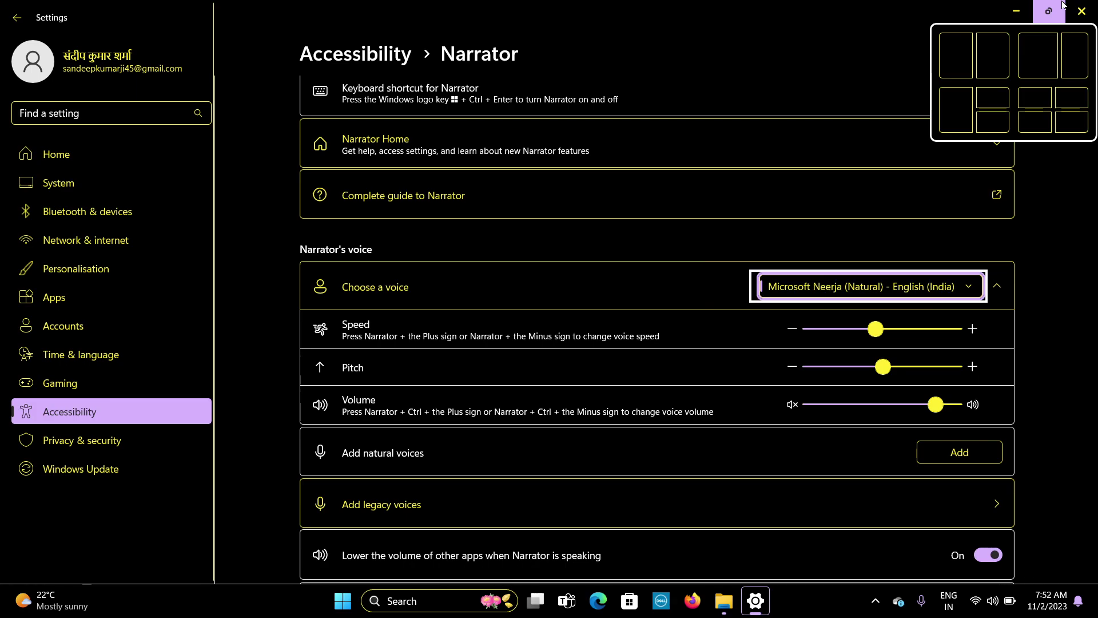
# - Open the Speech settings for adding legacy voices from the Narrator page
pyautogui.press('Tab')
pyautogui.press('Tab')
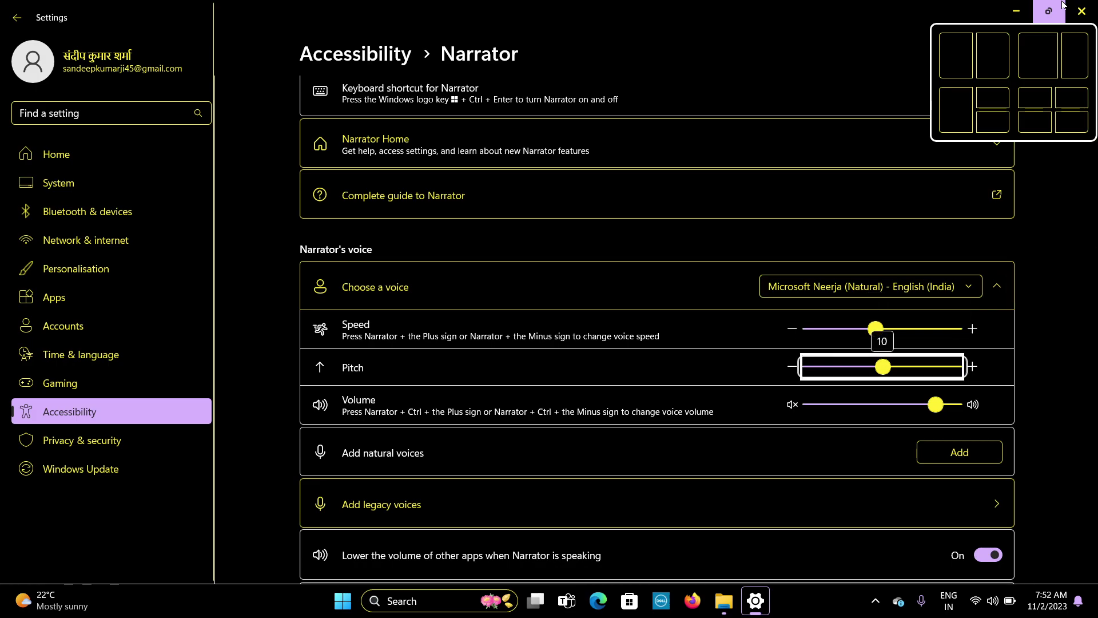
pyautogui.press('Tab')
pyautogui.press('Tab')
pyautogui.press('Tab')
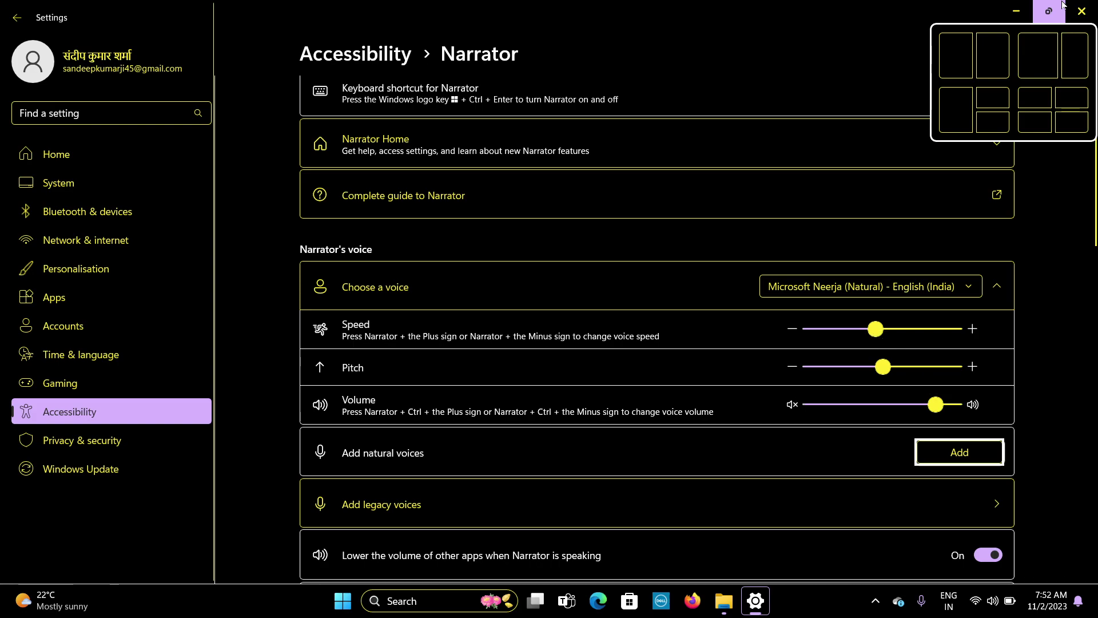
pyautogui.press('Return')
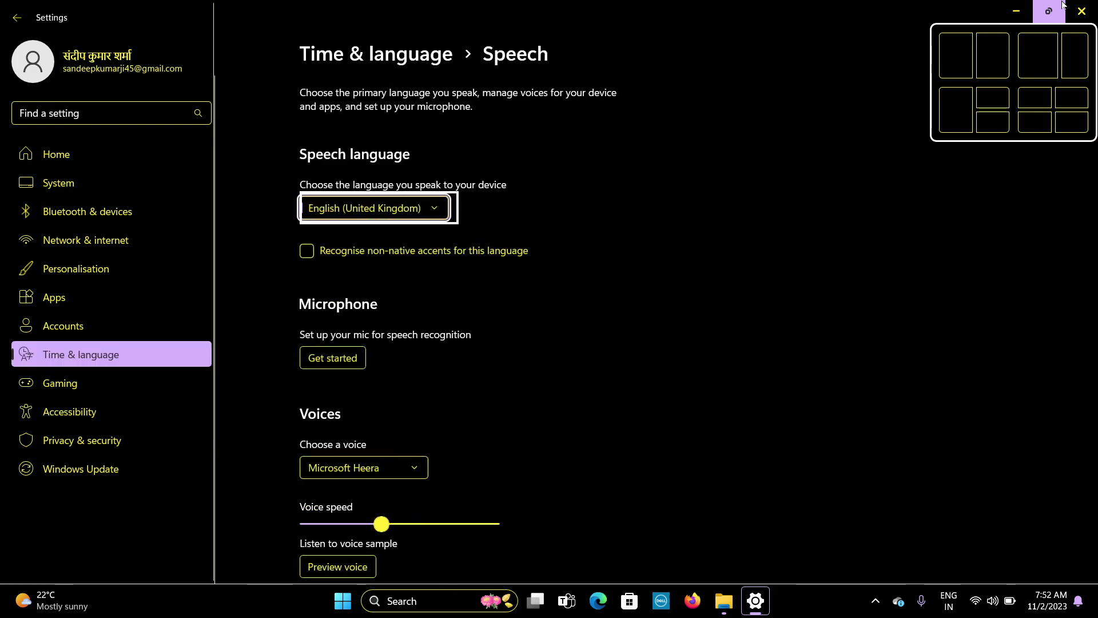
# - Go through the available speech languages and set the language spoken to the device to English (United States)
pyautogui.press('Down')
pyautogui.press('Down')
pyautogui.press('Up')
pyautogui.press('Up')
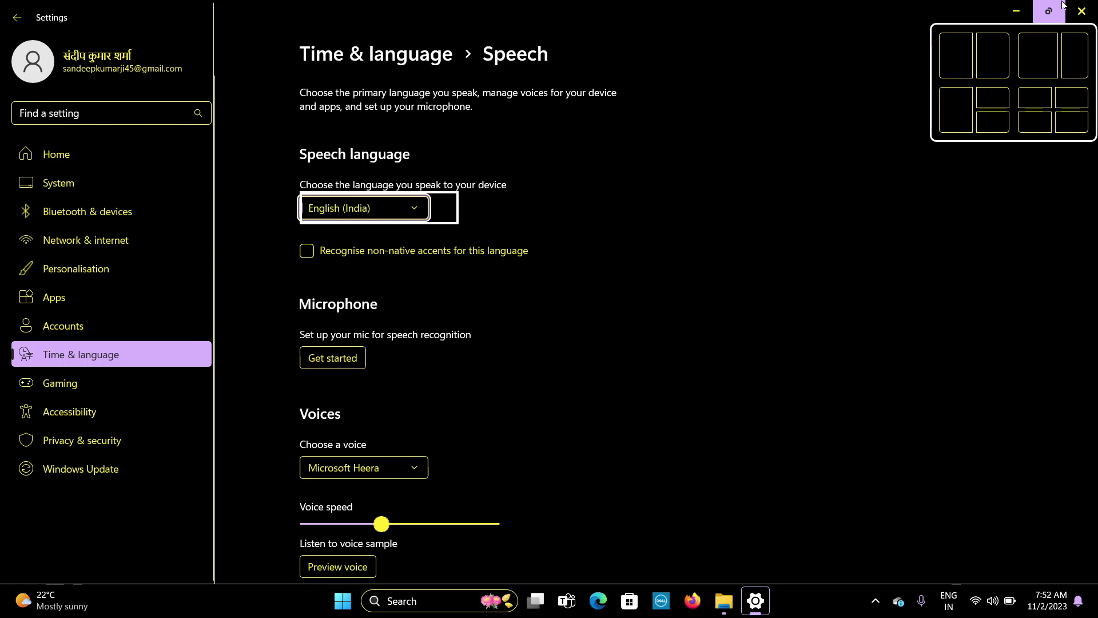
pyautogui.press('Down')
pyautogui.press('Down')
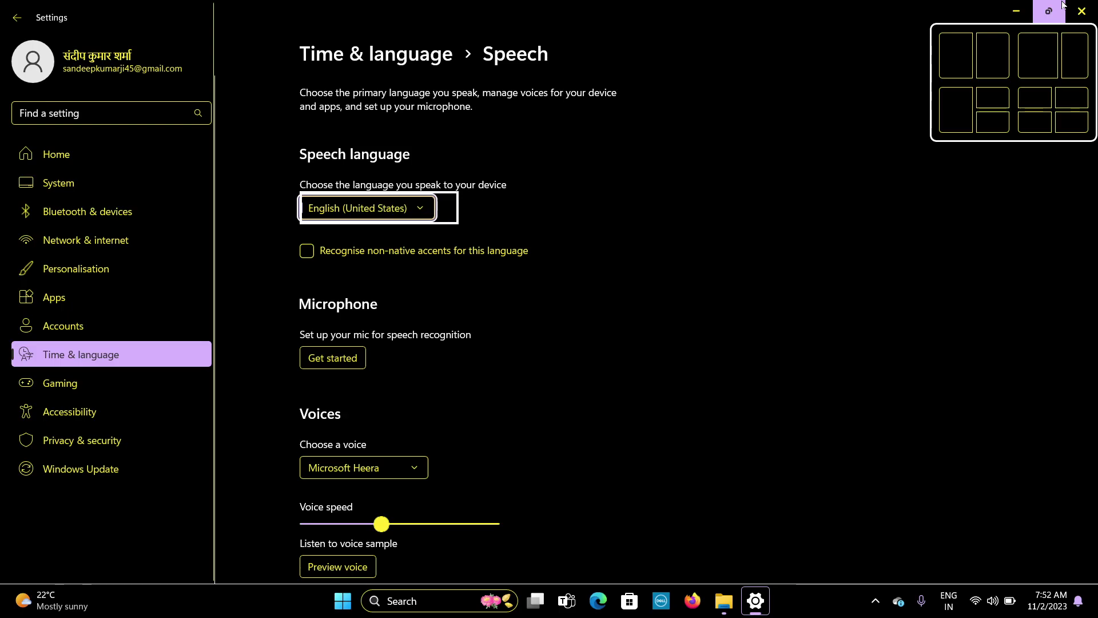
# - Go through the device voices on the Speech page and choose Microsoft Mark
pyautogui.press('Tab')
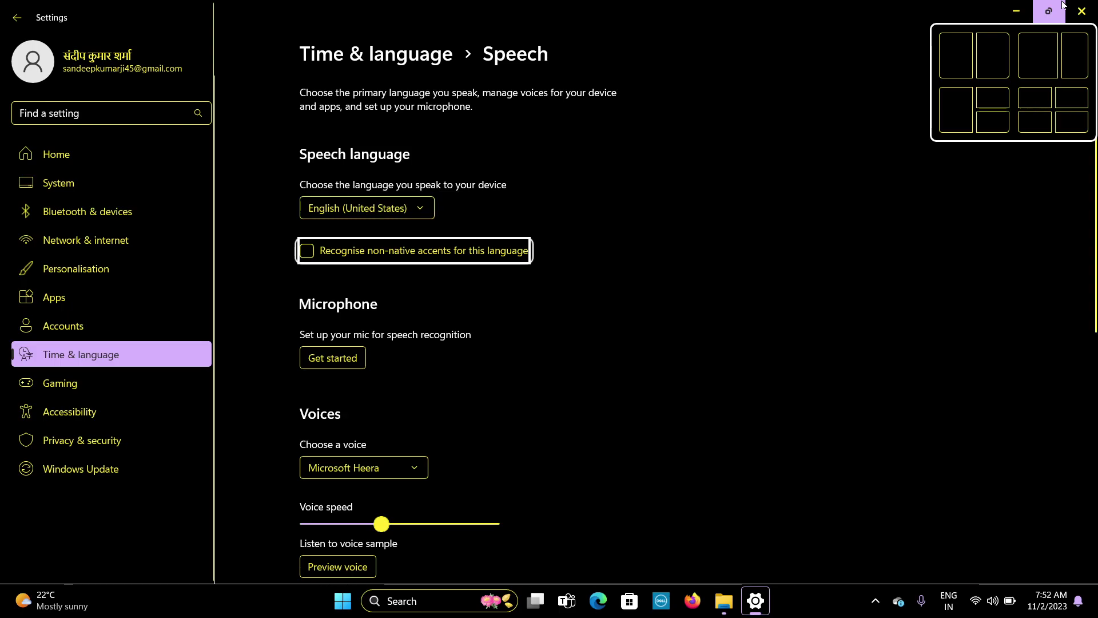
pyautogui.press('Tab')
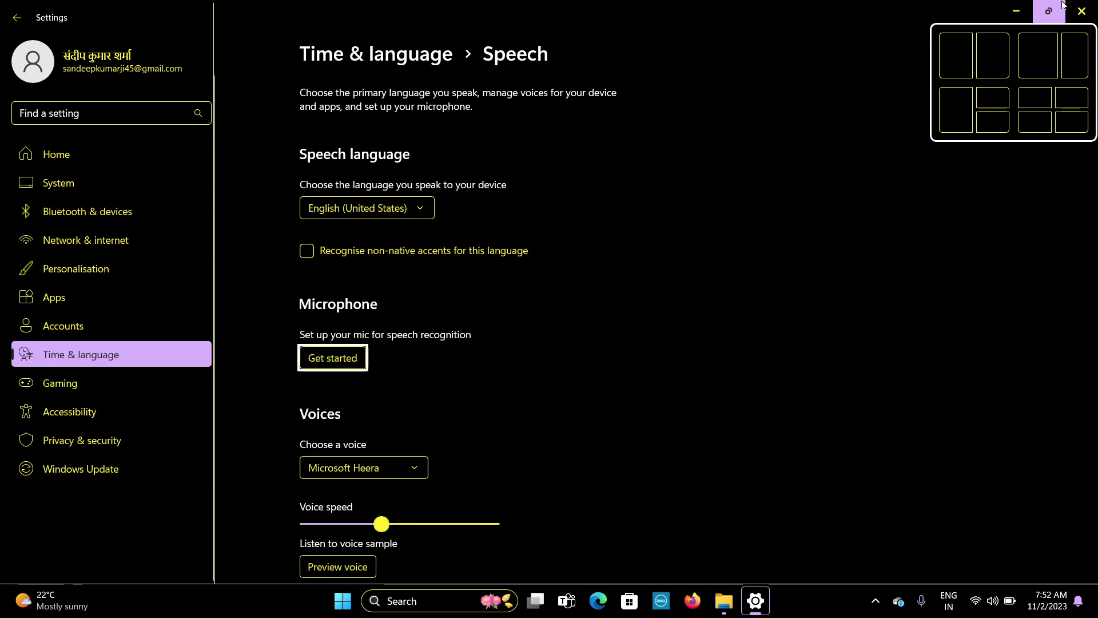
pyautogui.press('Tab')
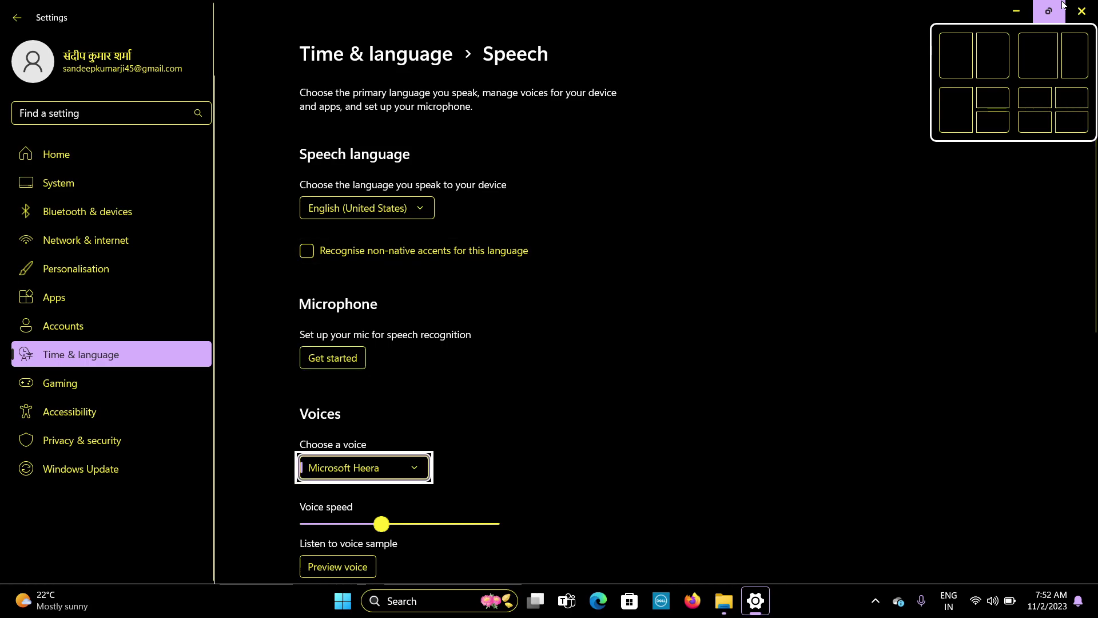
pyautogui.press('Down')
pyautogui.press('Down')
pyautogui.press('Down')
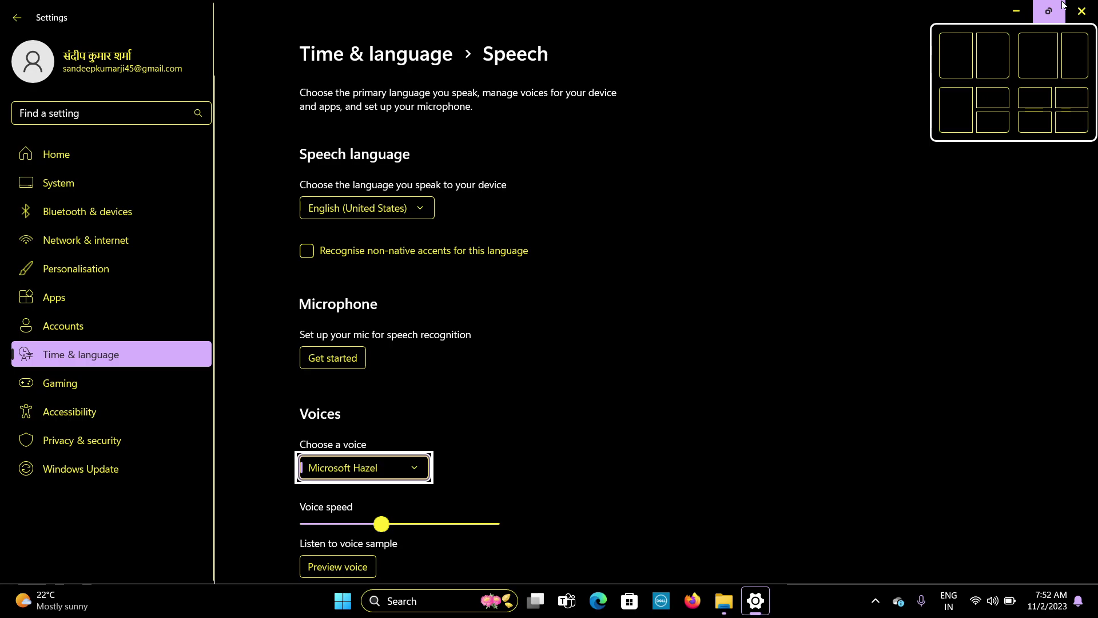
pyautogui.press('Down')
pyautogui.press('Down')
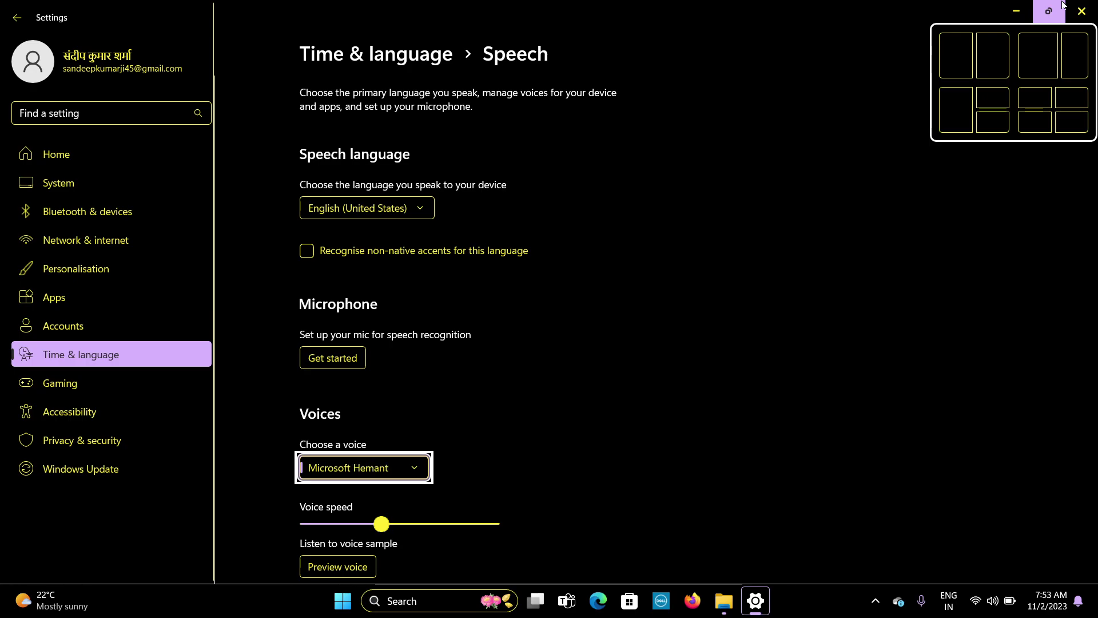
pyautogui.press('Down')
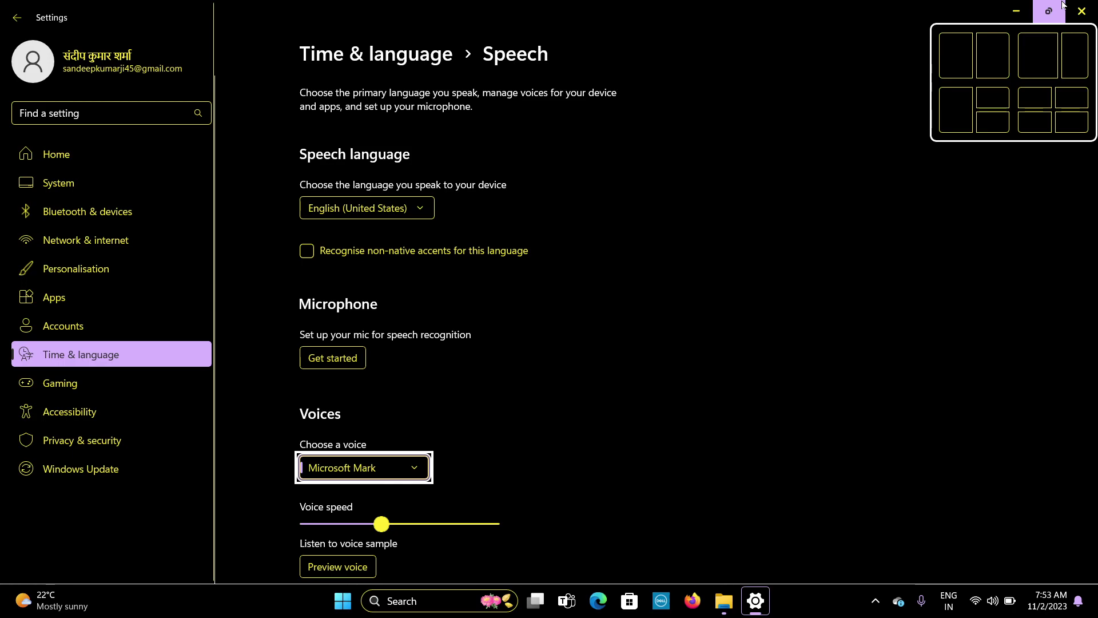
# - Close the Settings window and reopen Settings at its Home page
pyautogui.click(1081, 10)
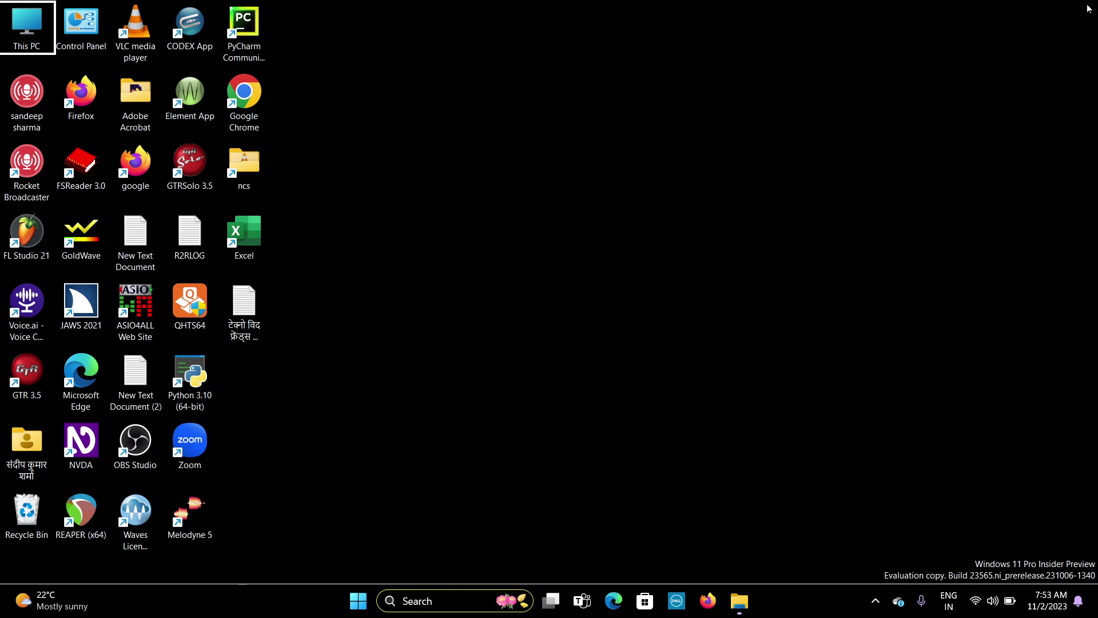
pyautogui.press('super+i')
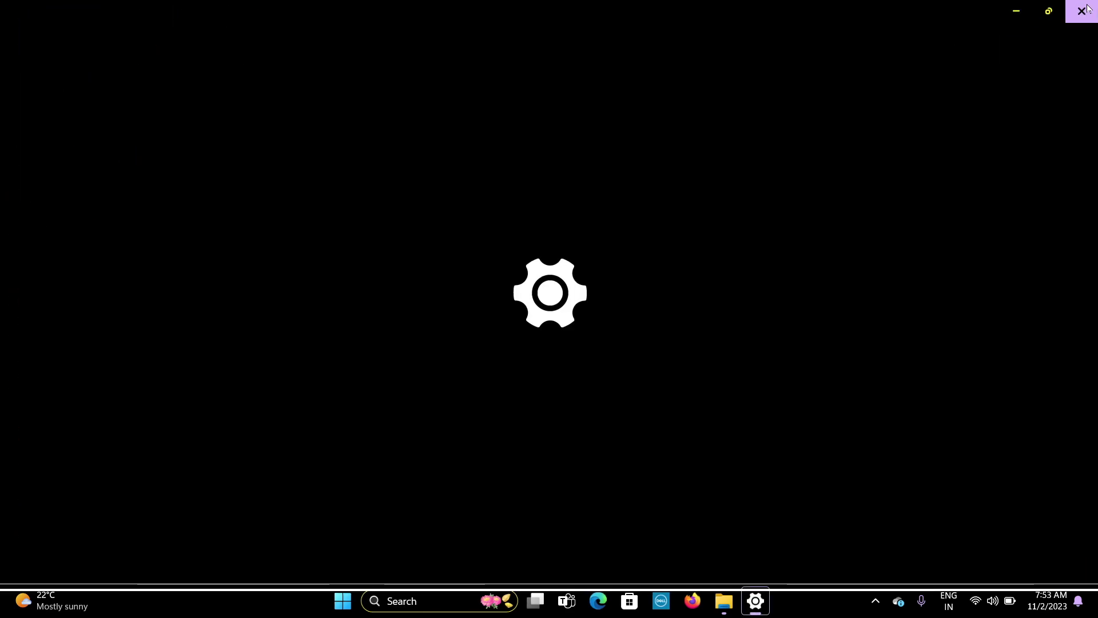
pyautogui.press('Tab')
pyautogui.press('Down')
pyautogui.press('Tab')
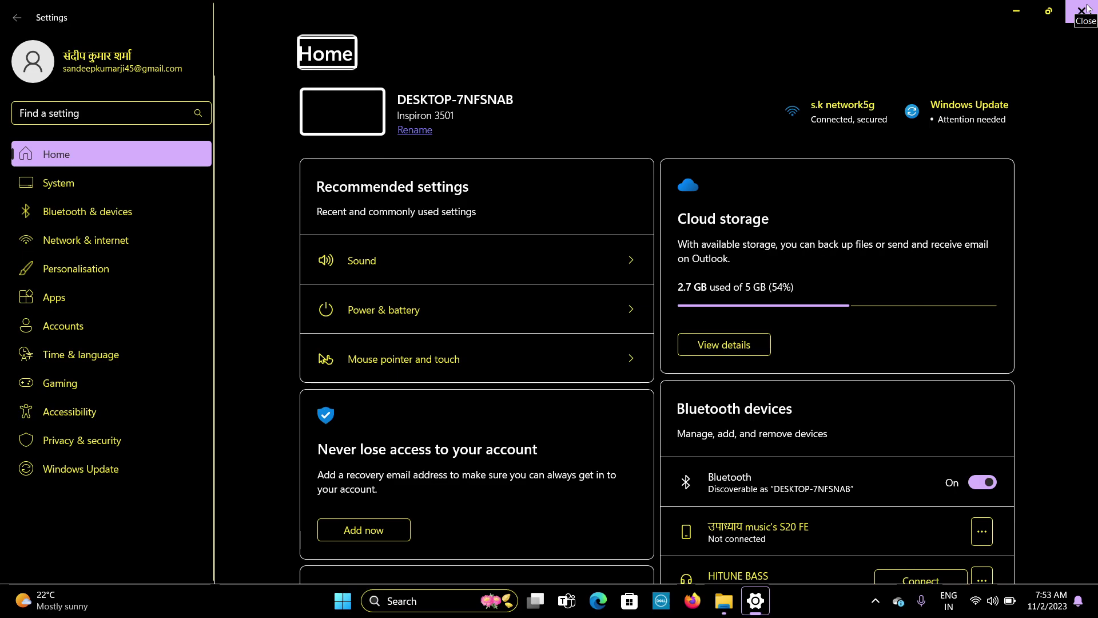
# - Look through the Home page of Settings, from network status and recommended settings to Bluetooth devices, themes and feedback, ending at the category list
pyautogui.press('Tab')
pyautogui.press('Tab')
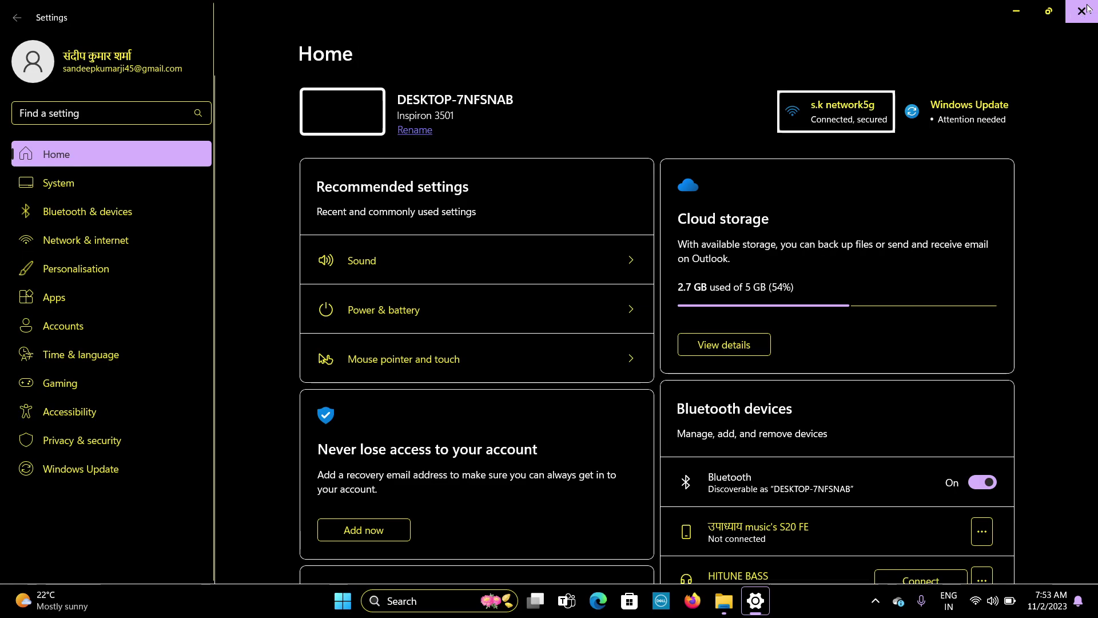
pyautogui.press('Tab')
pyautogui.press('Tab')
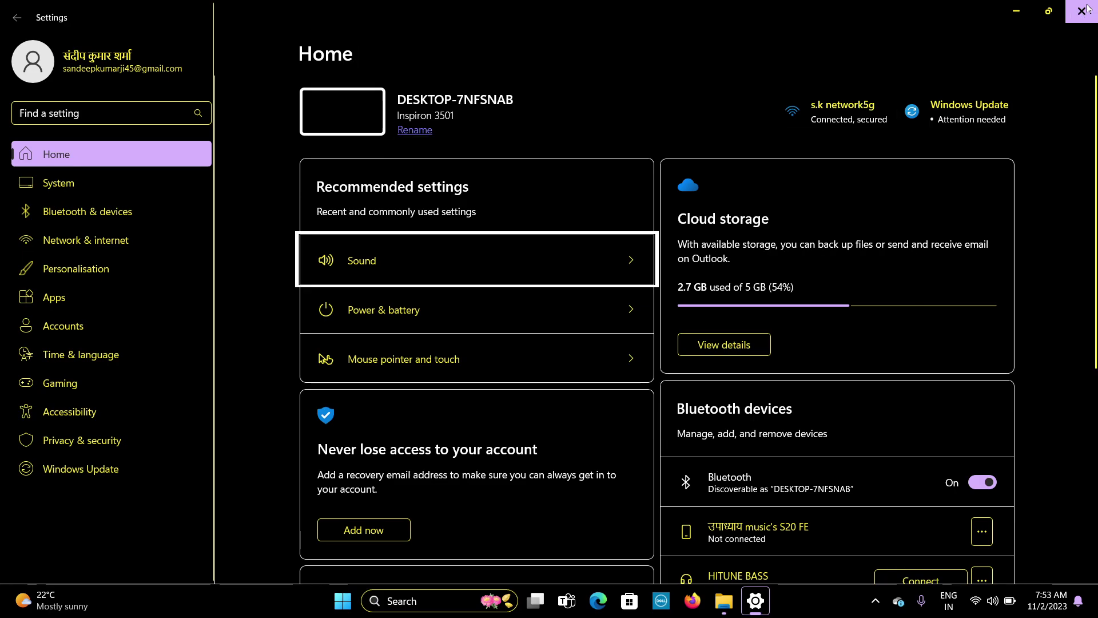
pyautogui.press('Tab')
pyautogui.press('Tab')
pyautogui.press('Tab')
pyautogui.press('Tab')
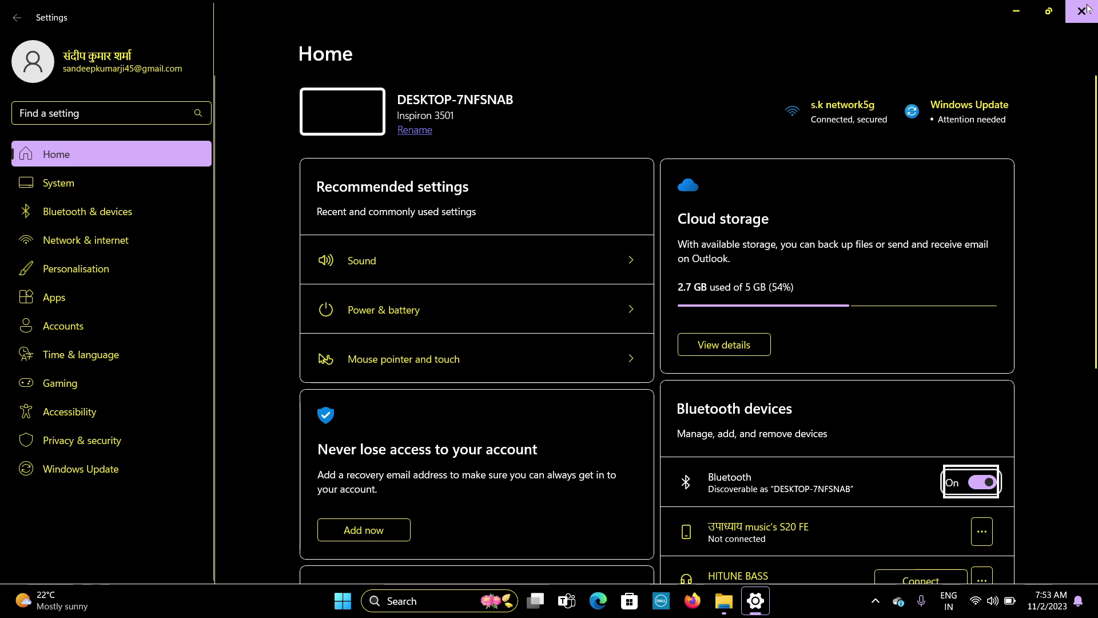
pyautogui.press('Tab')
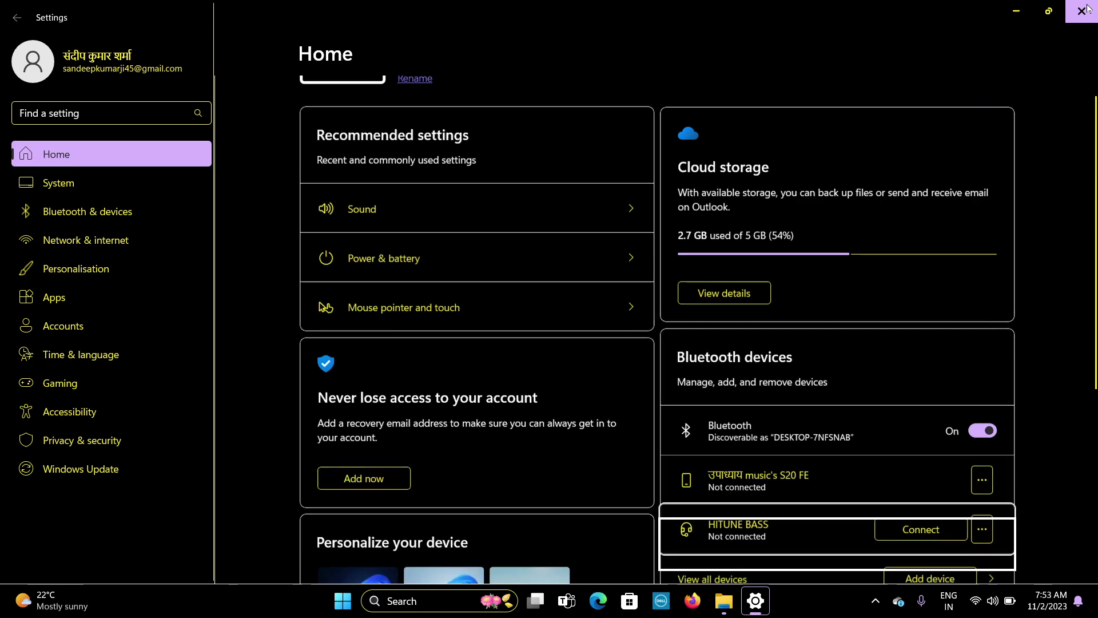
pyautogui.hotkey('shift', 'Tab')
pyautogui.press('Tab')
pyautogui.press('Tab')
pyautogui.press('Tab')
pyautogui.press('Tab')
pyautogui.press('Tab')
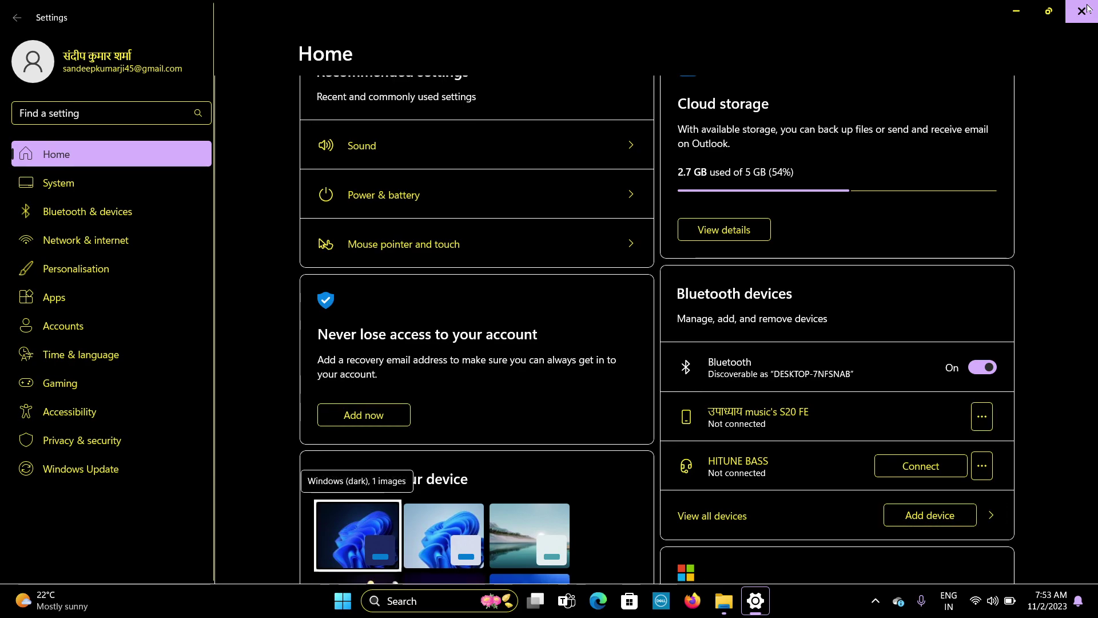
pyautogui.press('Tab')
pyautogui.press('Tab')
pyautogui.press('Tab')
pyautogui.press('Tab')
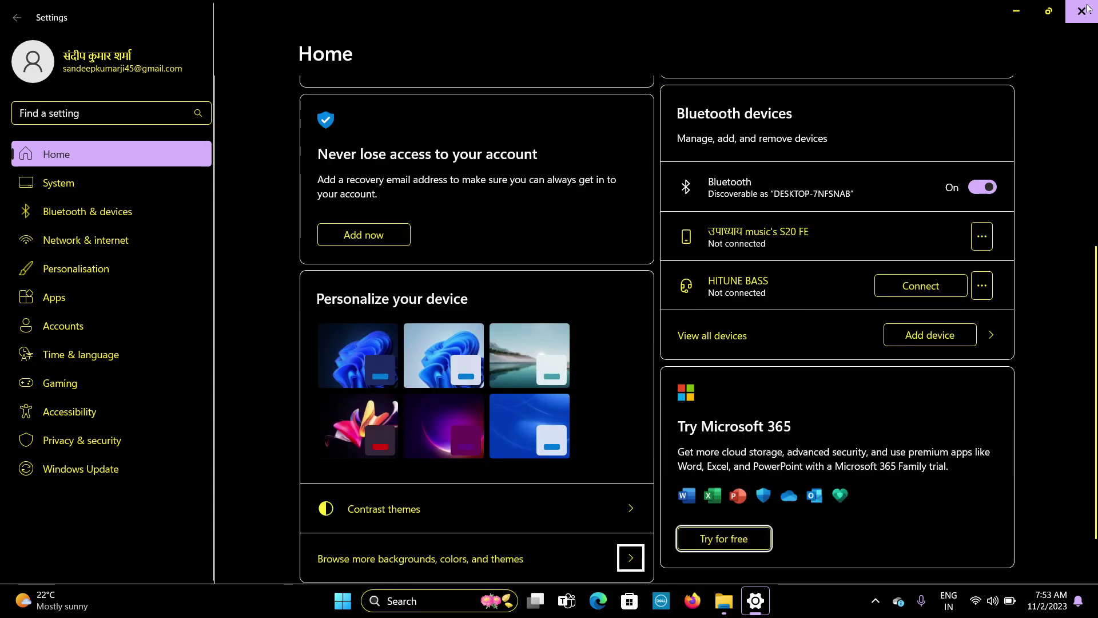
pyautogui.press('Tab')
pyautogui.press('Tab')
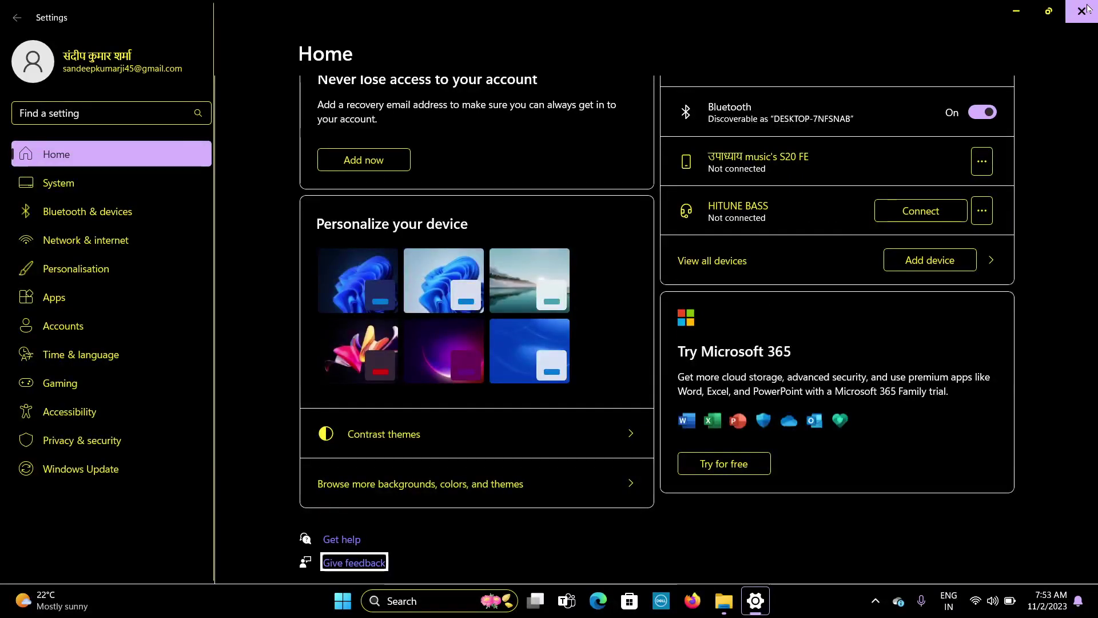
pyautogui.press('Tab')
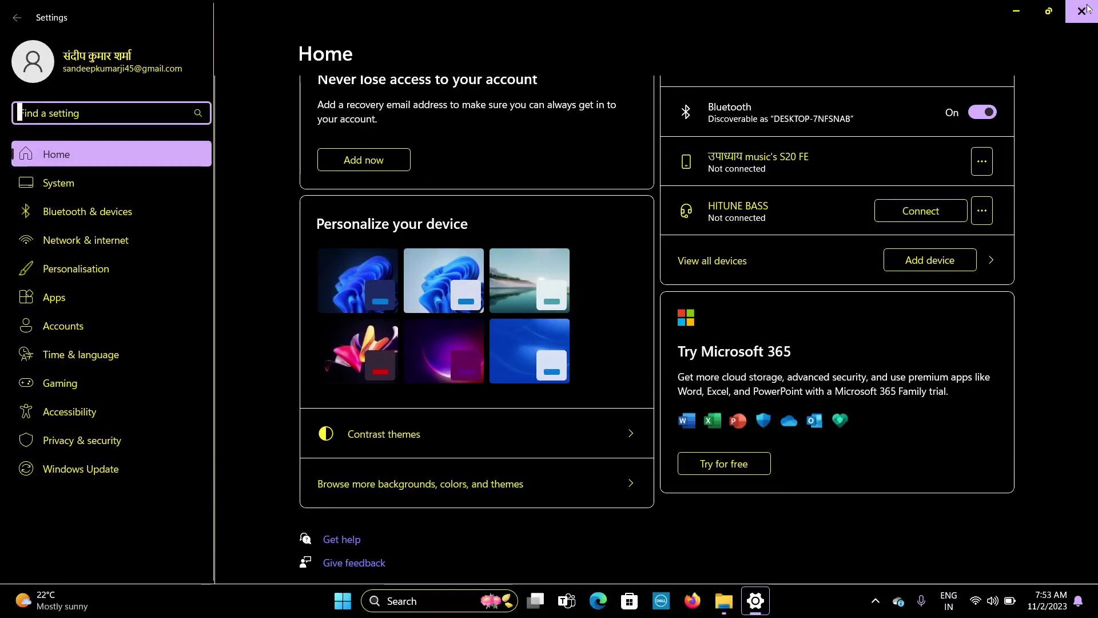
pyautogui.press('Tab')
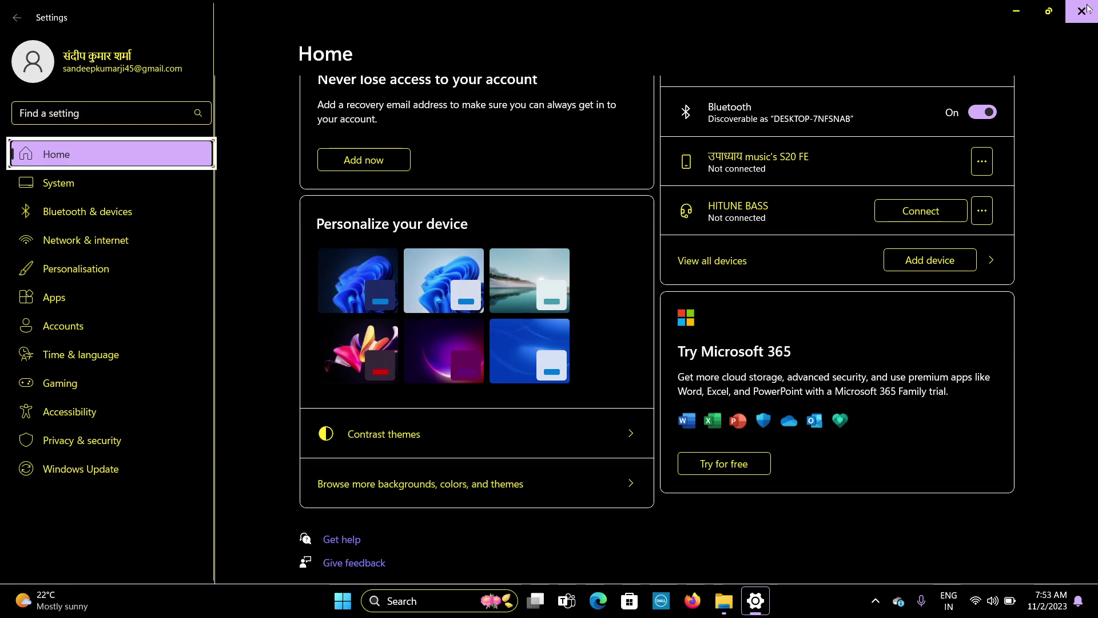
# - Go down the Settings categories and open the Time & language page
pyautogui.press('Down')
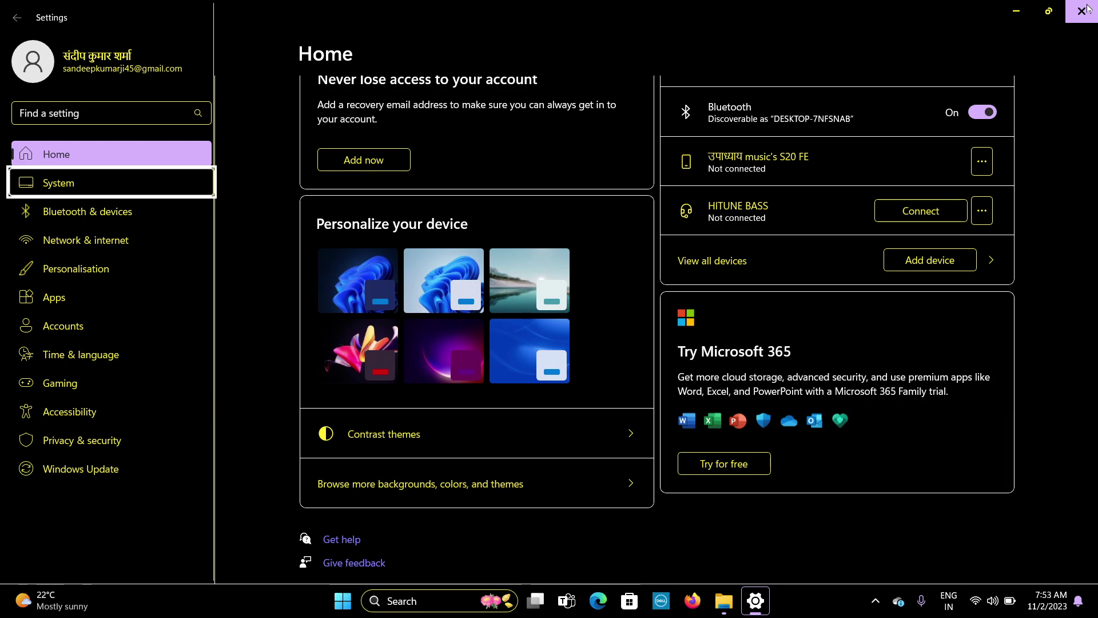
pyautogui.press('Down')
pyautogui.press('Down')
pyautogui.press('Down')
pyautogui.press('Down')
pyautogui.press('Down')
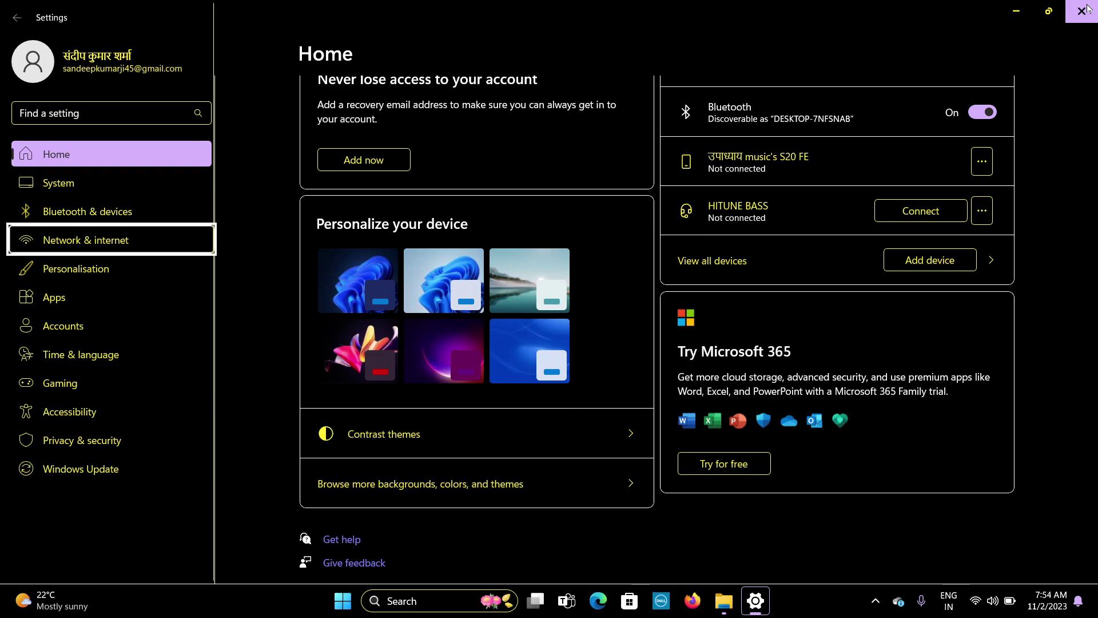
pyautogui.press('Down')
pyautogui.press('Down')
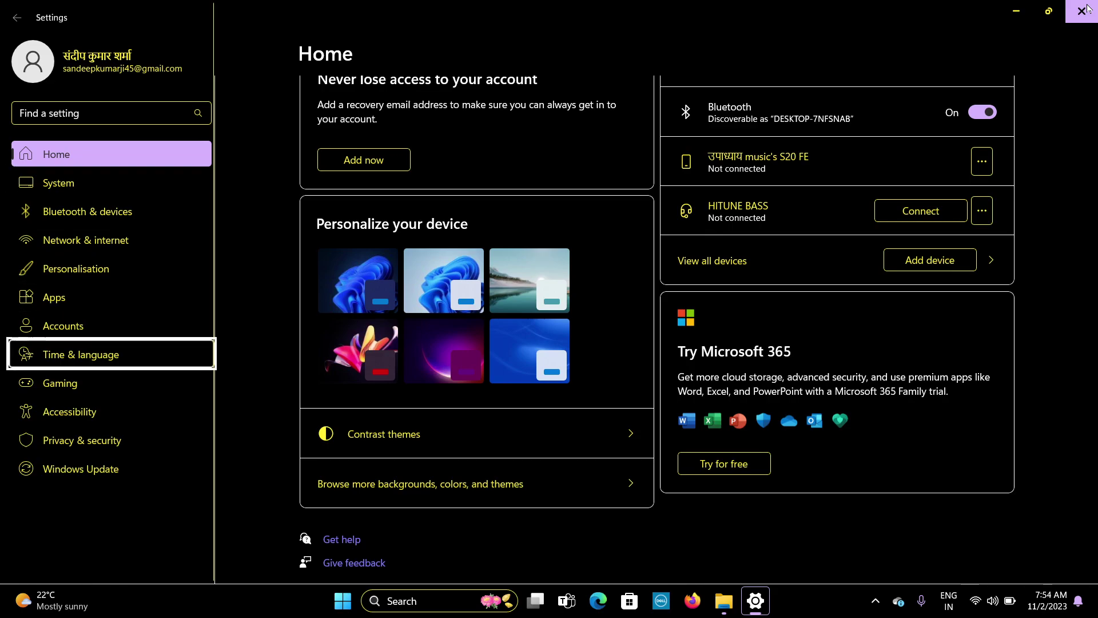
pyautogui.press('Up')
pyautogui.press('Return')
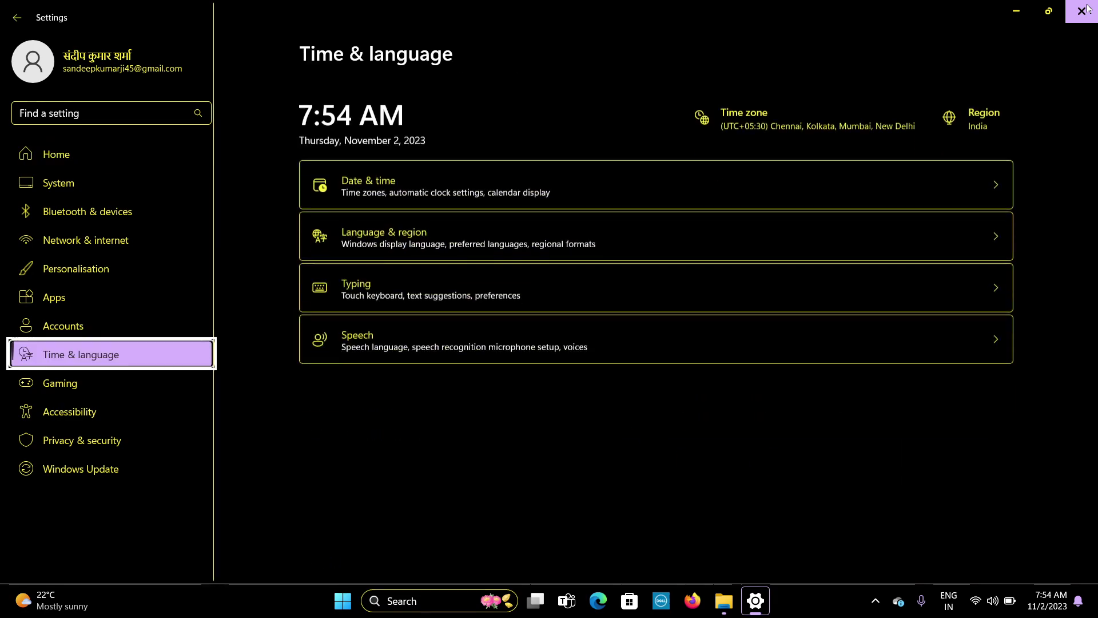
# - Go through the Time & language entries and open the Language & region page from the Region entry
pyautogui.press('Tab')
pyautogui.press('Tab')
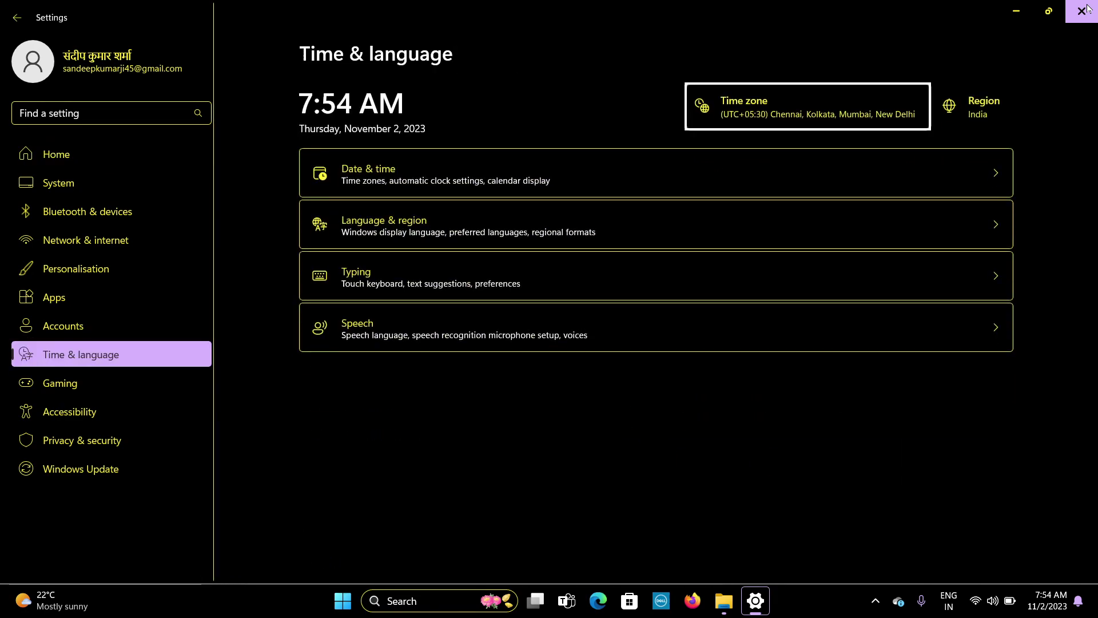
pyautogui.press('Tab')
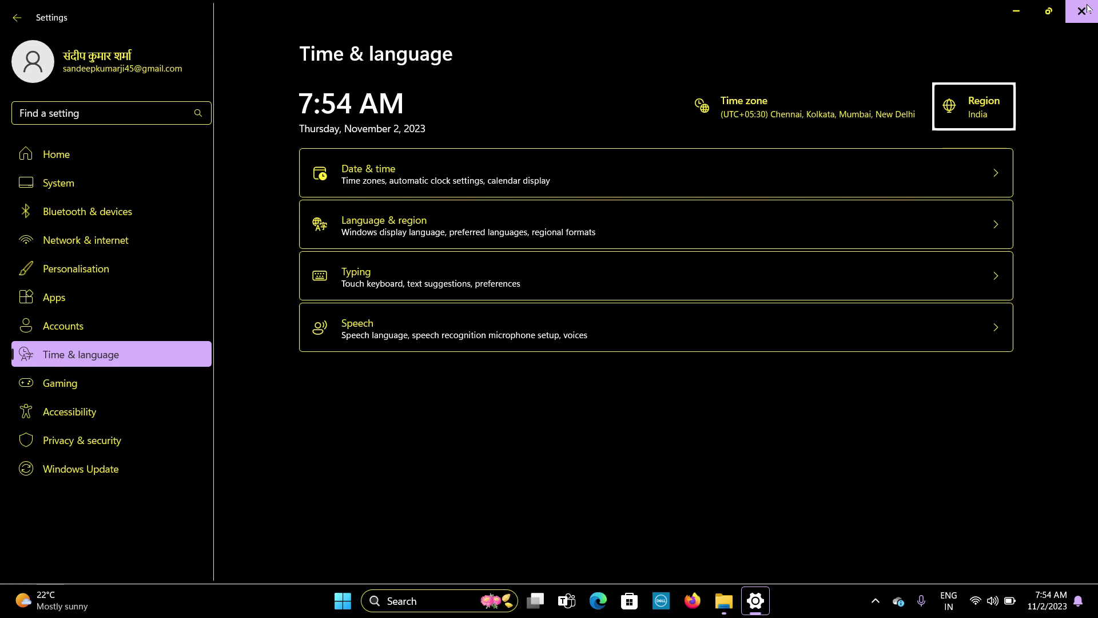
pyautogui.press('Tab')
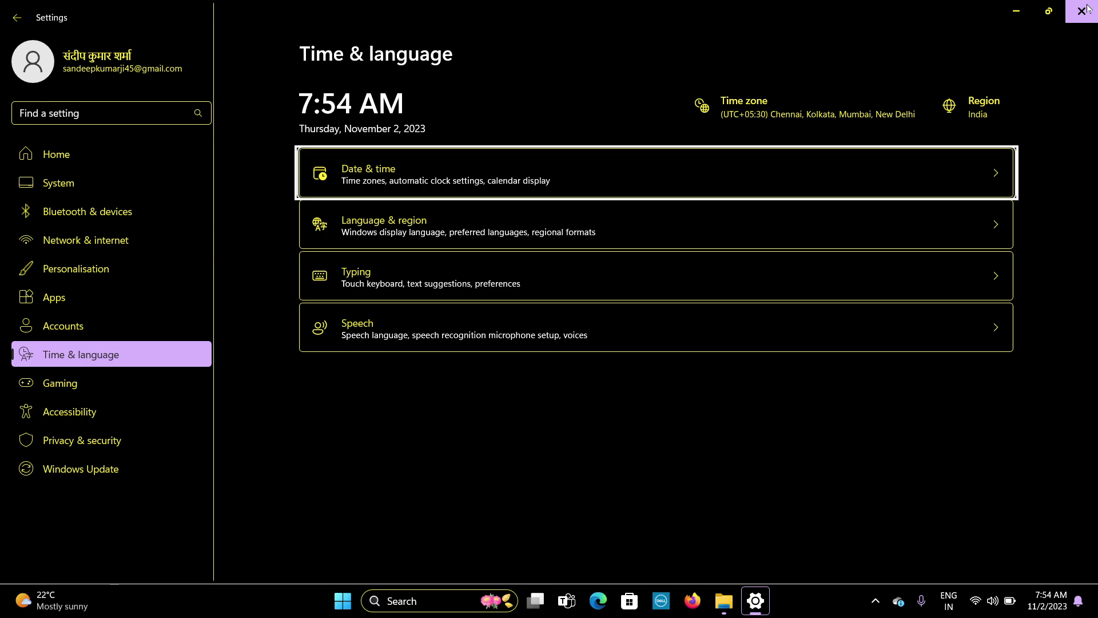
pyautogui.hotkey('shift', 'Tab')
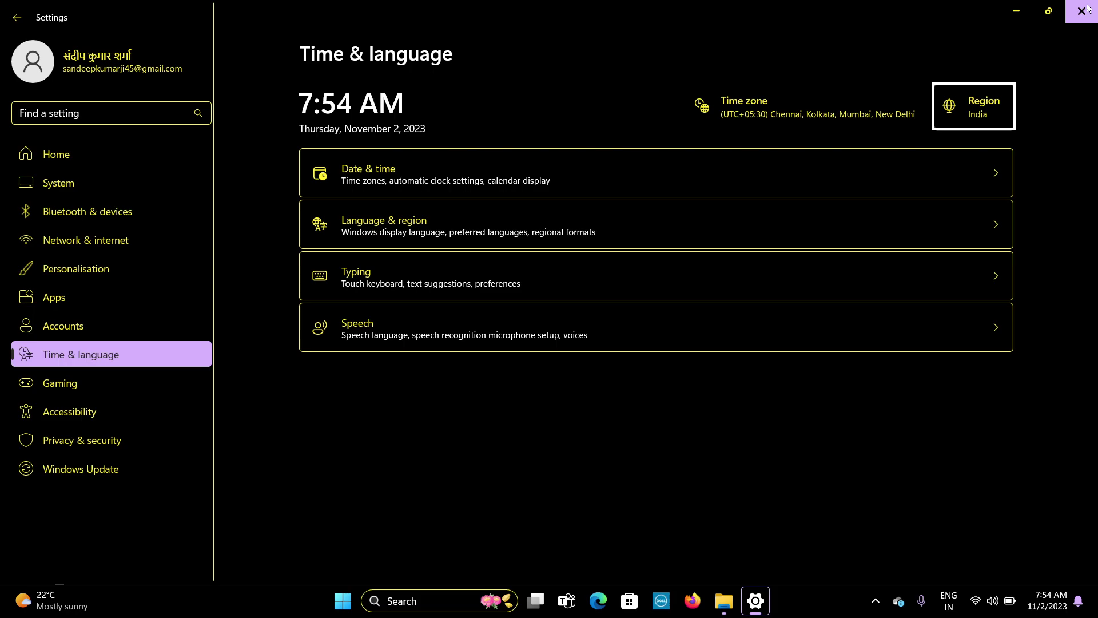
pyautogui.press('Return')
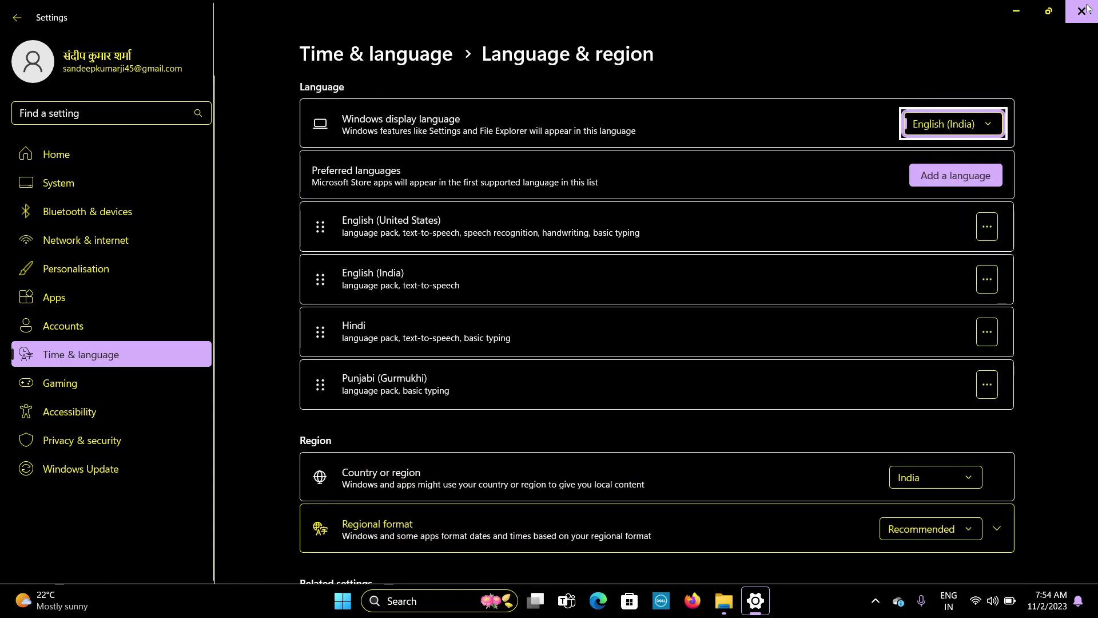
# - Look through the preferred languages, country or region, regional format and related settings on the Language & region page, and close Settings
pyautogui.press('Tab')
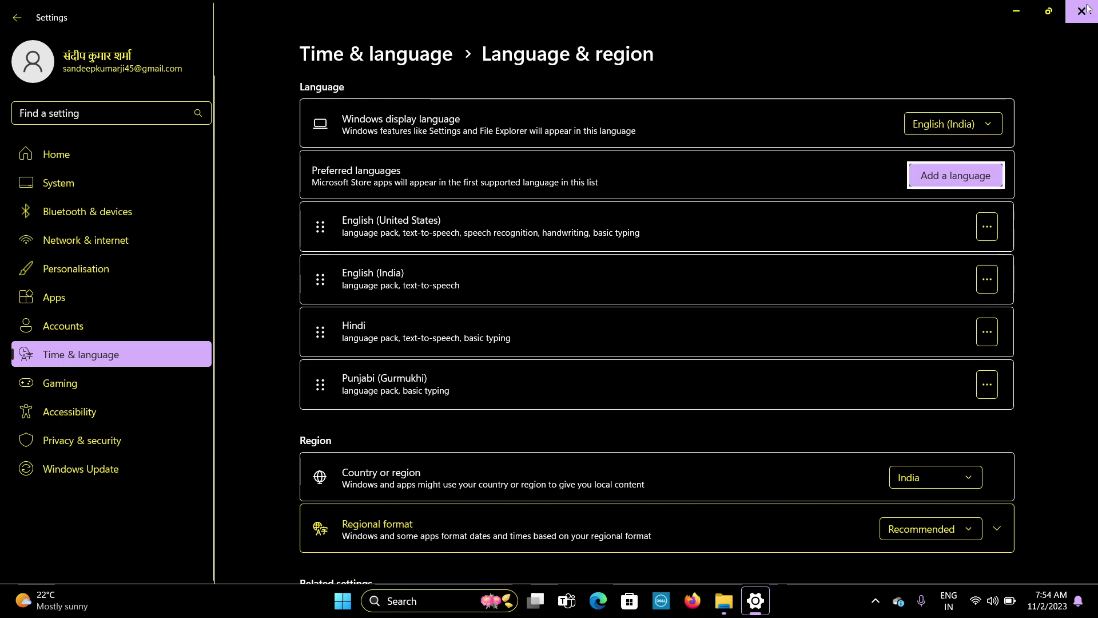
pyautogui.press('Tab')
pyautogui.press('Tab')
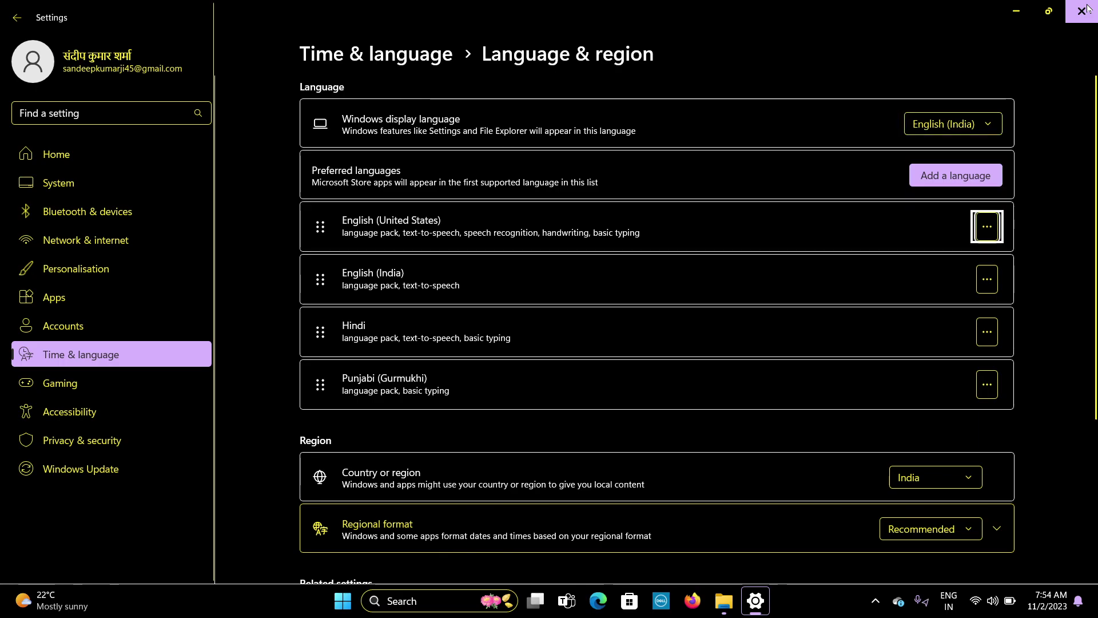
pyautogui.press('Tab')
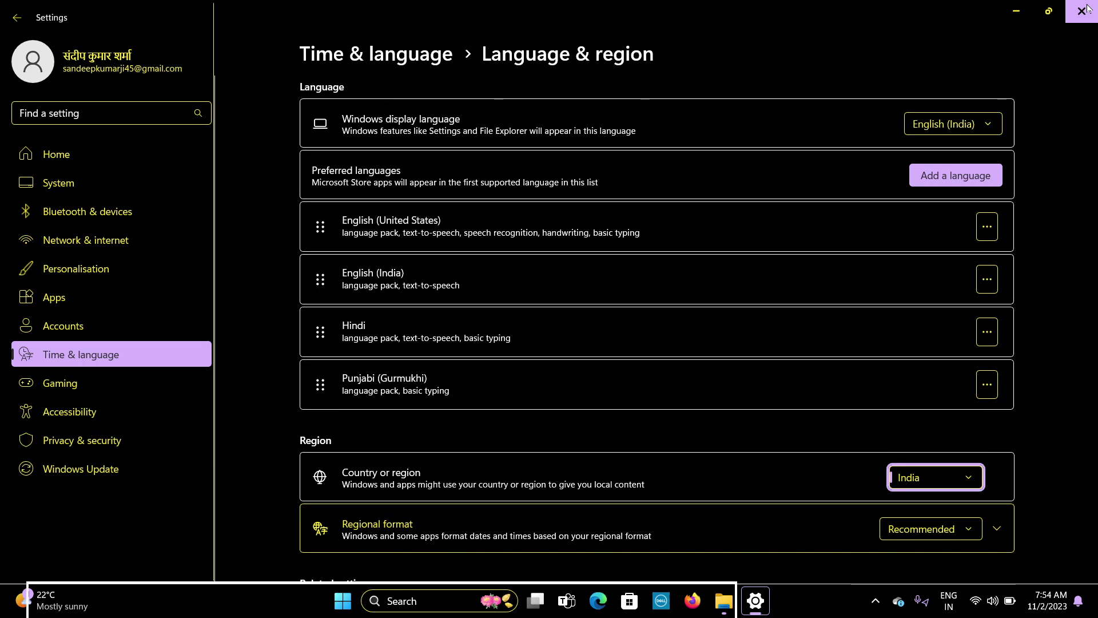
pyautogui.press('Tab')
pyautogui.press('Tab')
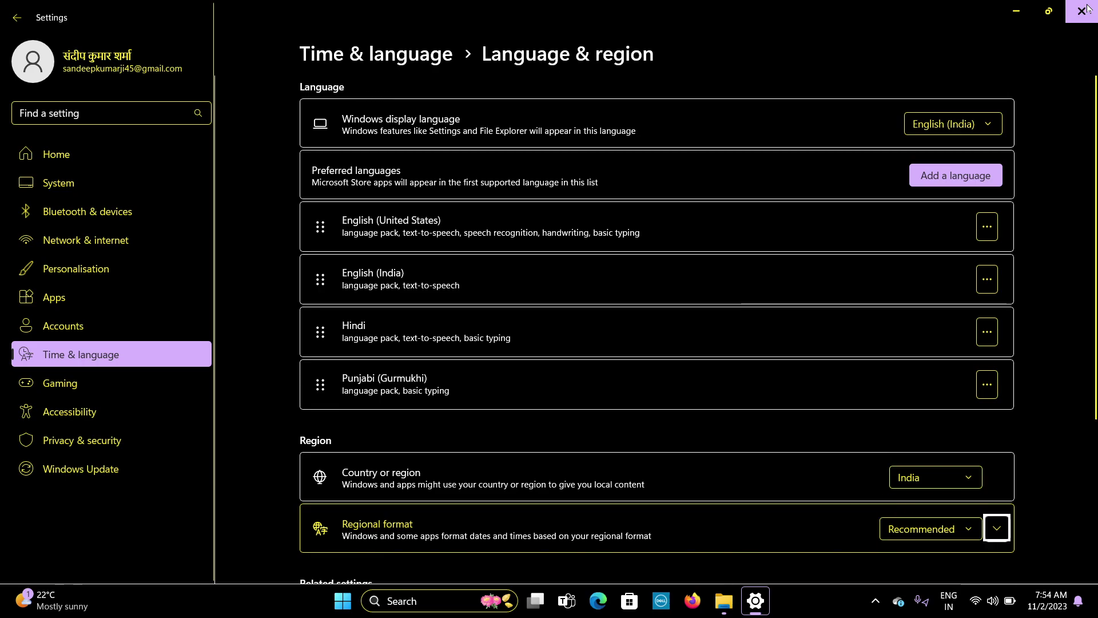
pyautogui.press('Tab')
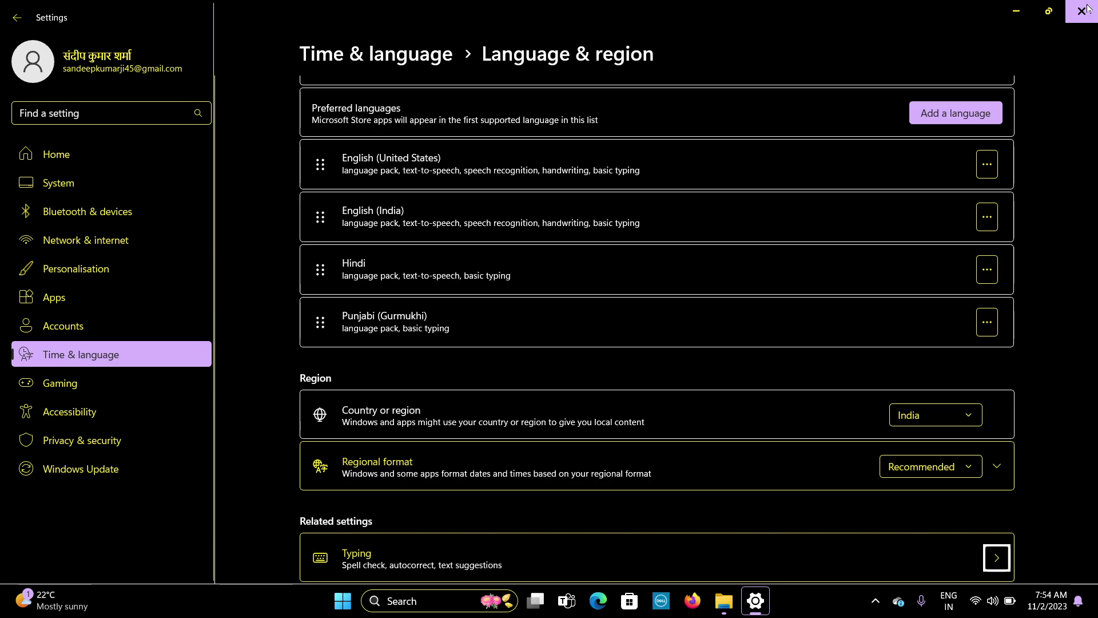
pyautogui.click(1088, 8)
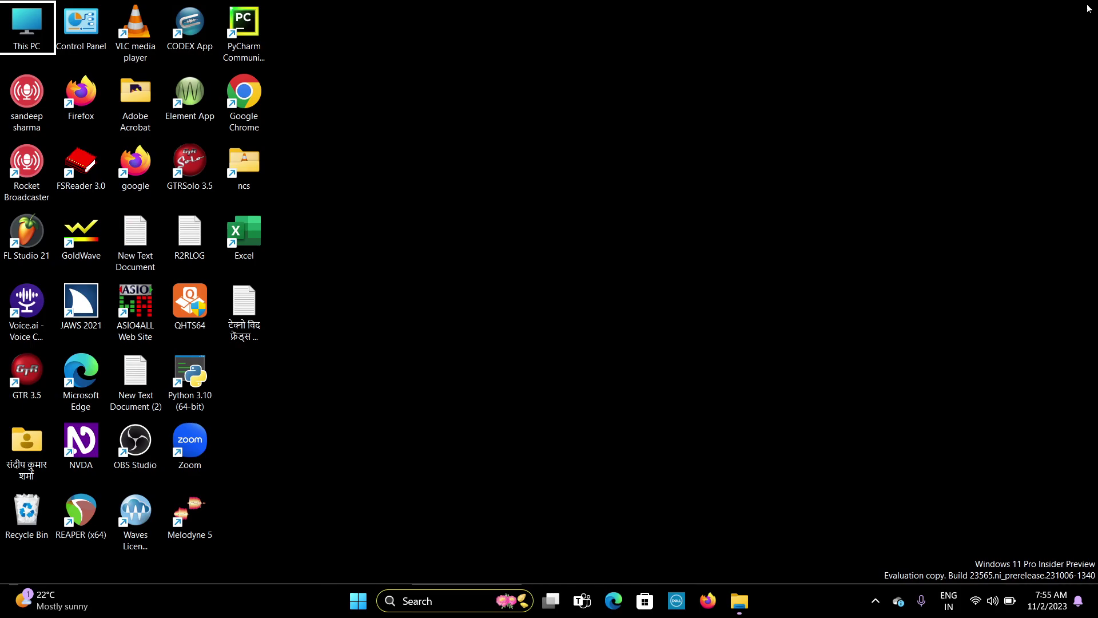
pyautogui.press('Down')
pyautogui.press('Down')
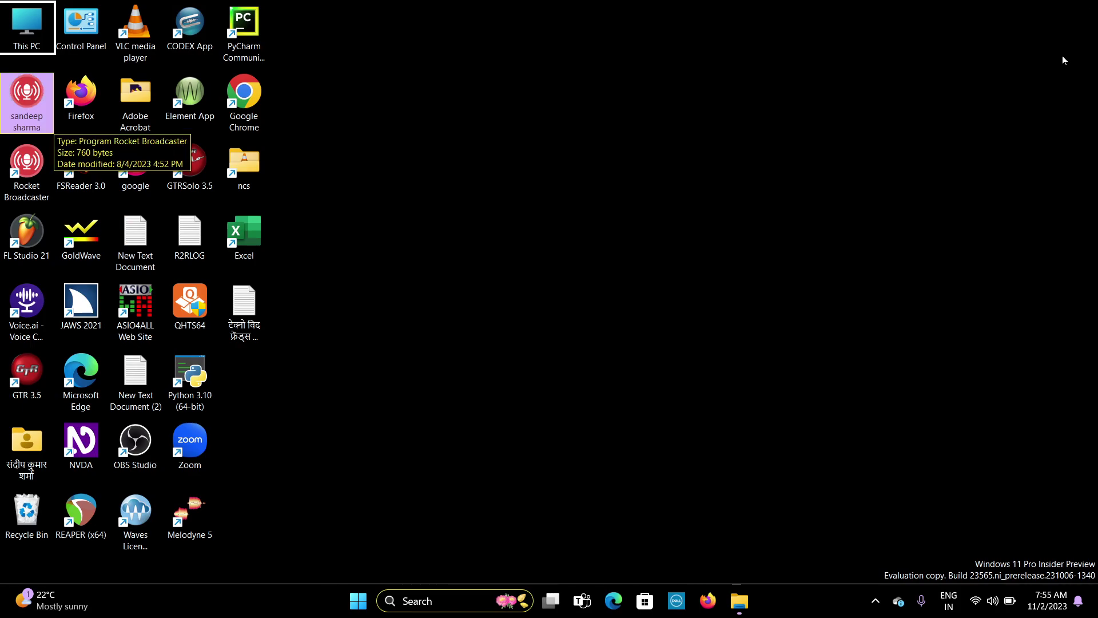
pyautogui.press('Down')
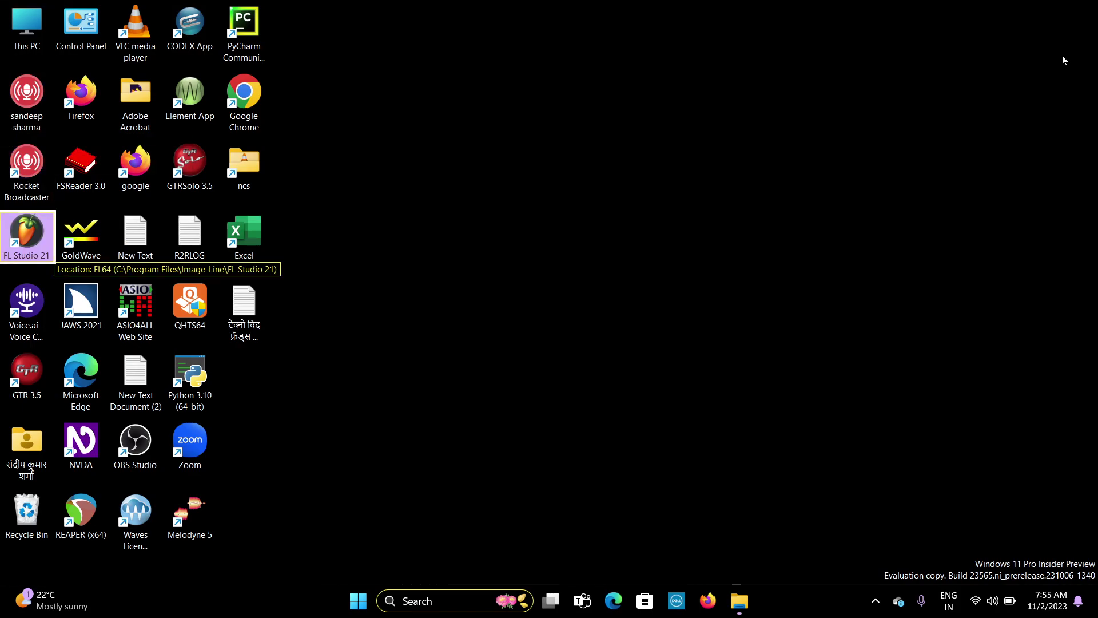
pyautogui.press('Up')
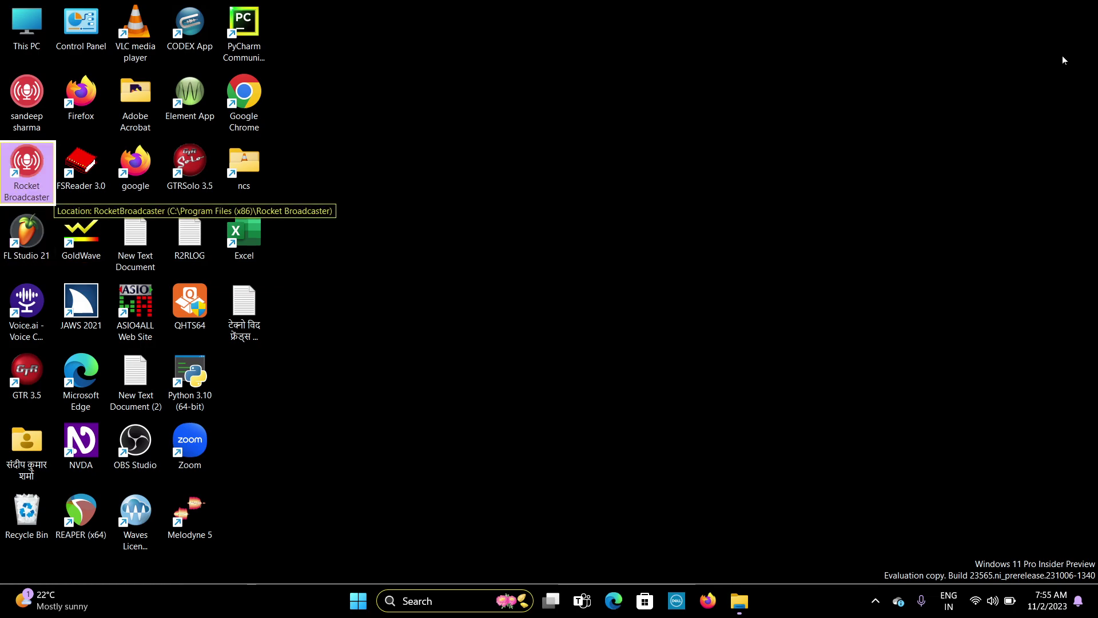
pyautogui.press('Up')
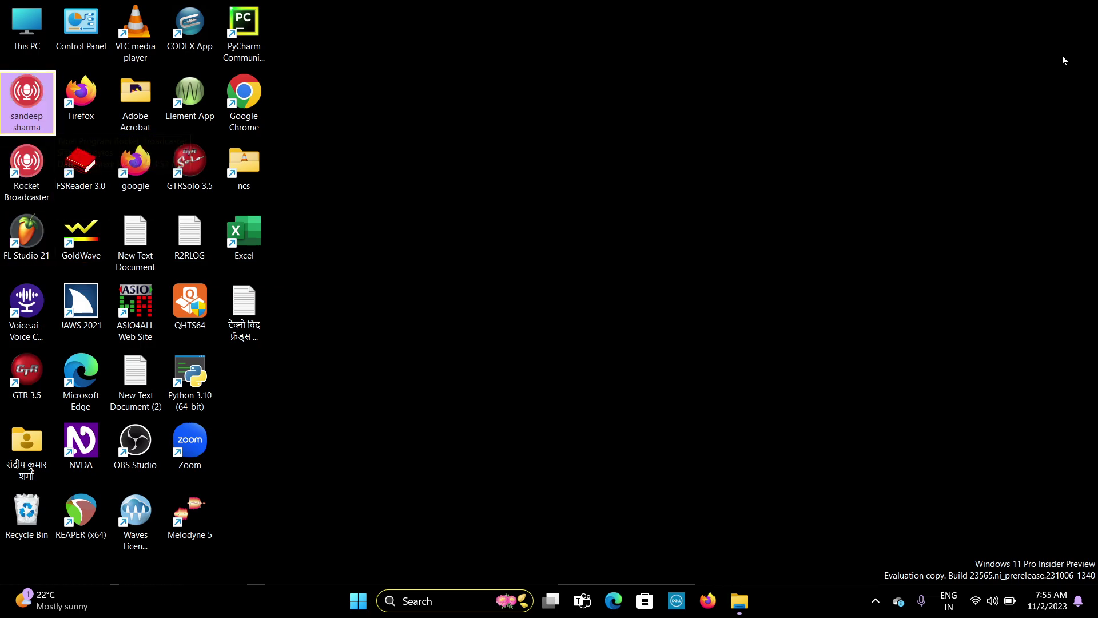